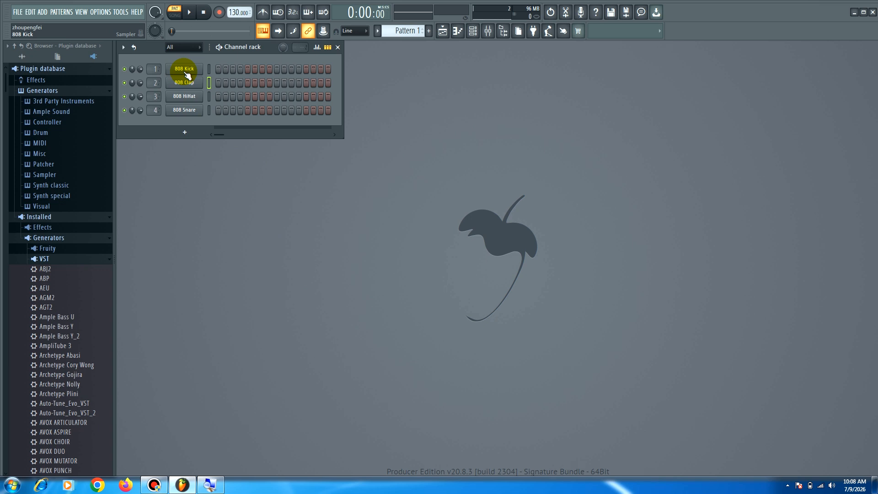
# Place 808 Kick hits on steps 1 and 9 and 808 Clap hits on steps 5 and 13
pyautogui.click(218, 70)
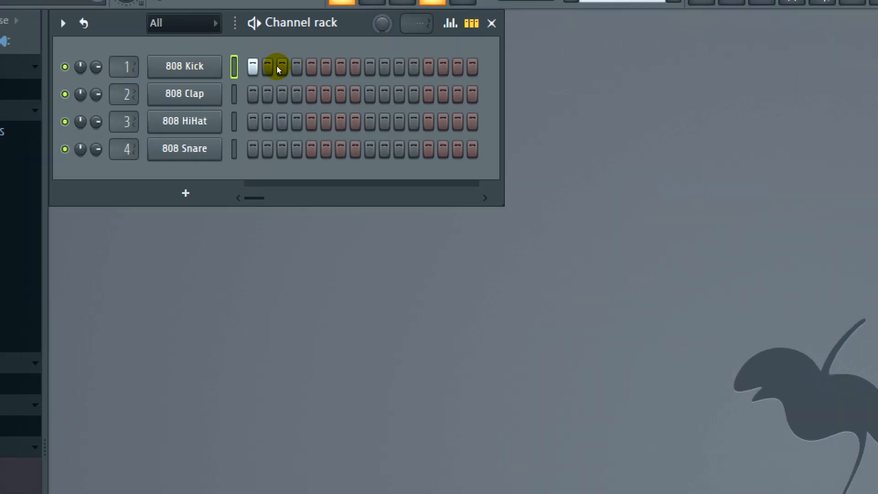
pyautogui.click(369, 67)
pyautogui.click(428, 94)
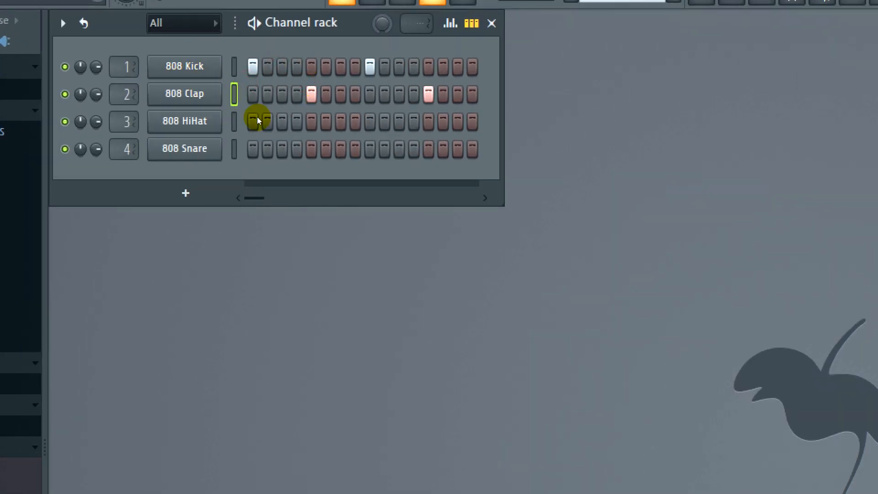
# Add 808 HiHat hits on steps 3, 7, 11 and 15
pyautogui.click(232, 97)
pyautogui.click(282, 121)
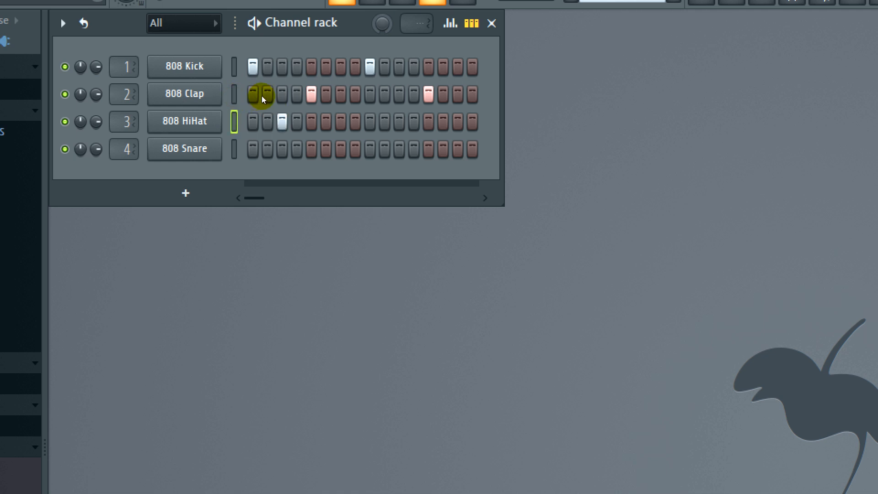
pyautogui.click(340, 121)
pyautogui.click(398, 121)
pyautogui.click(457, 122)
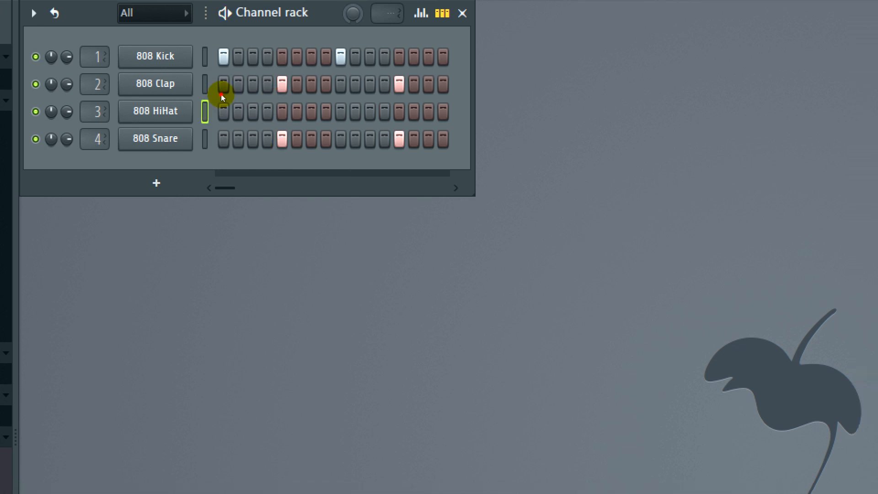
# Place 808 HiHat hits on every odd-numbered step from 1 to 15
pyautogui.click(223, 111)
pyautogui.click(252, 111)
pyautogui.click(282, 112)
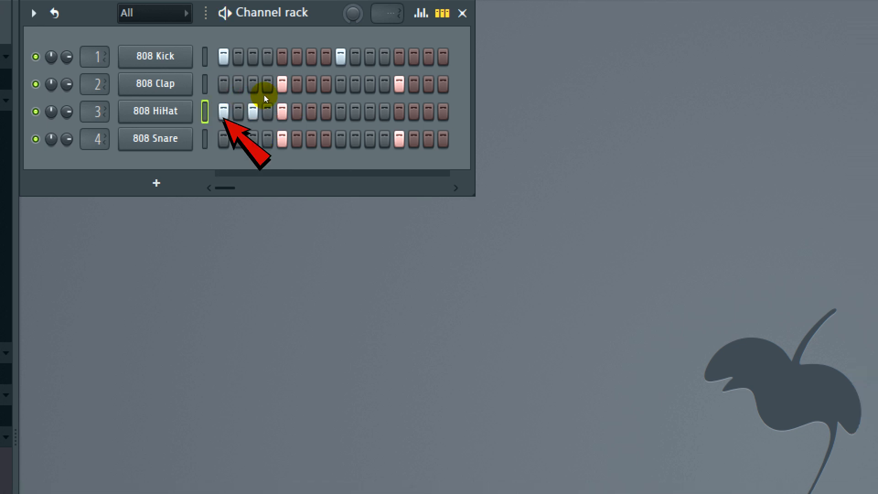
pyautogui.click(311, 112)
pyautogui.click(340, 112)
pyautogui.click(369, 112)
pyautogui.click(399, 112)
pyautogui.click(428, 111)
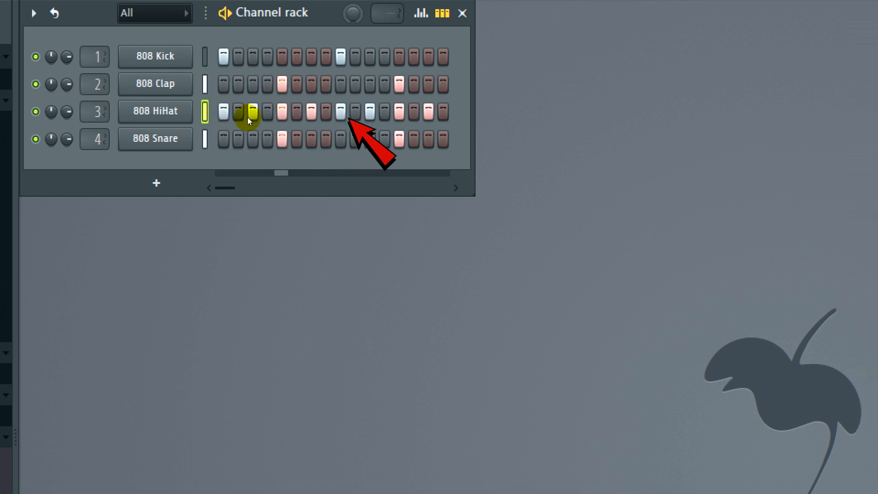
# Fill the 808 HiHat row automatically on each 2 steps, and refill it on each 4 steps
pyautogui.rightClick(189, 96)
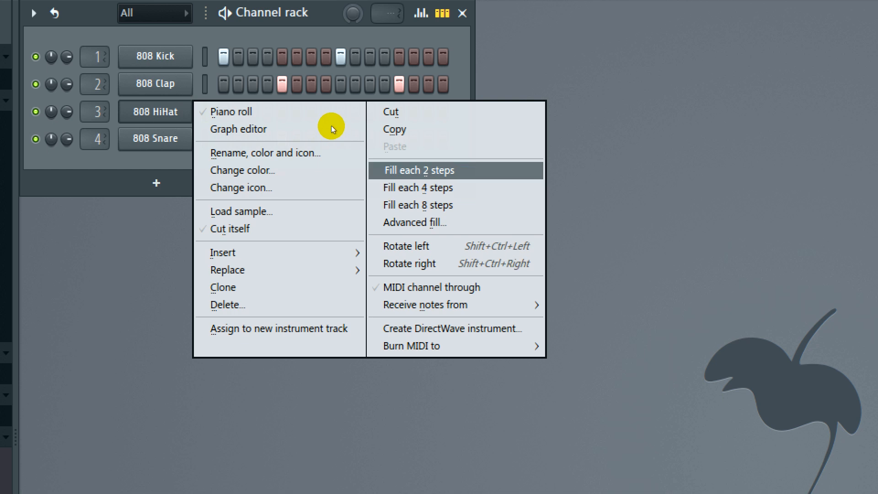
pyautogui.click(417, 170)
pyautogui.rightClick(188, 103)
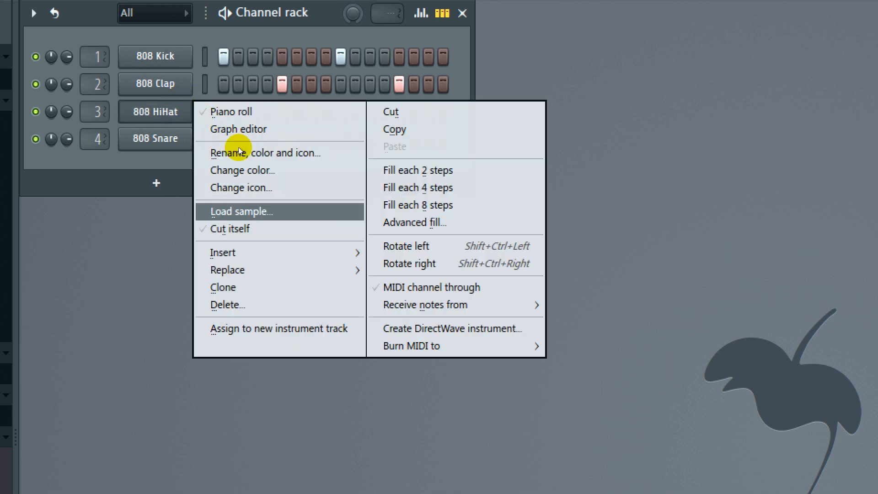
pyautogui.click(418, 188)
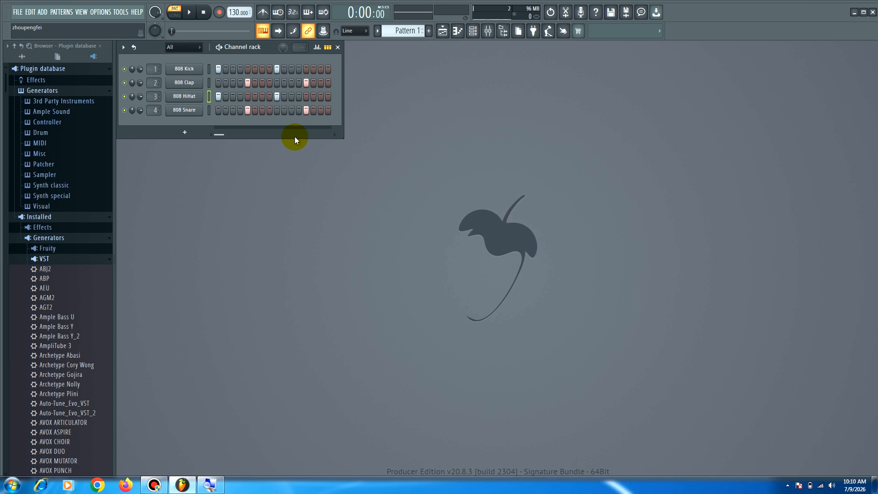
# Clear all hits from the snare, hi-hat, clap and kick rows of the pattern
pyautogui.rightClick(306, 110)
pyautogui.rightClick(247, 110)
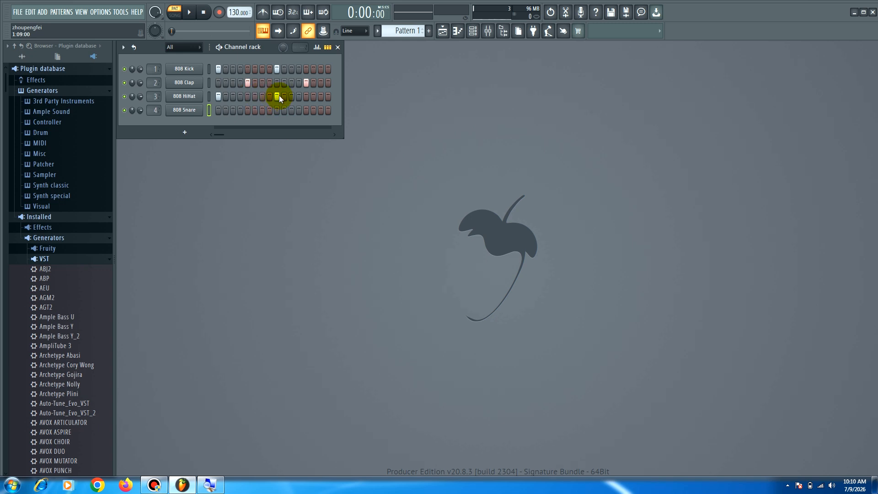
pyautogui.rightClick(276, 96)
pyautogui.rightClick(218, 96)
pyautogui.rightClick(247, 82)
pyautogui.rightClick(276, 69)
pyautogui.rightClick(305, 83)
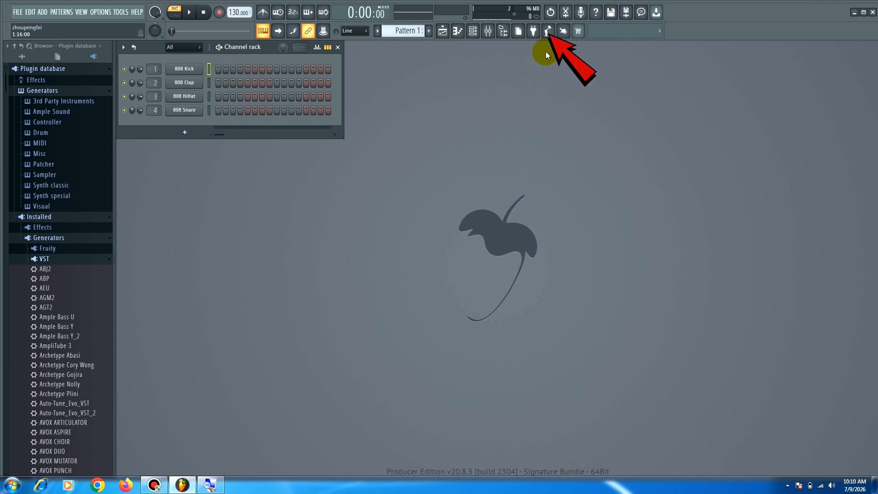
# Set the project tempo to 90 BPM by tapping the beat in the Tempo tapper, and close the tapper
pyautogui.click(548, 30)
pyautogui.click(442, 222)
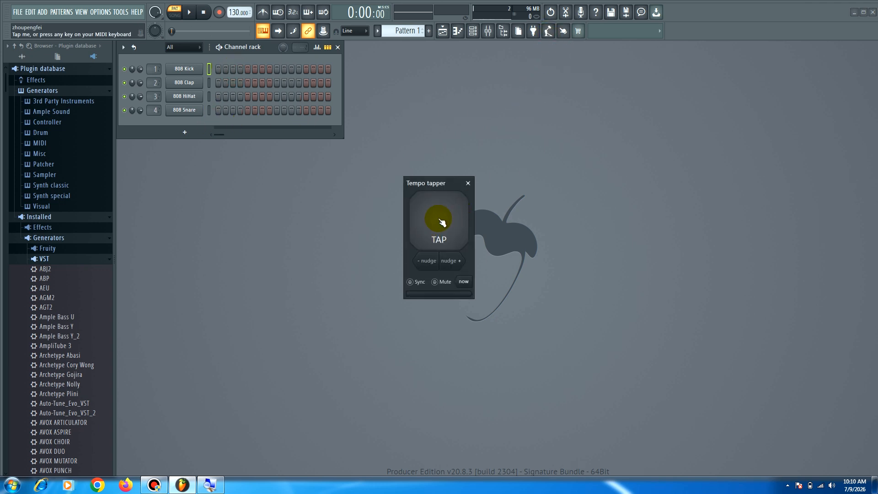
pyautogui.click(442, 222)
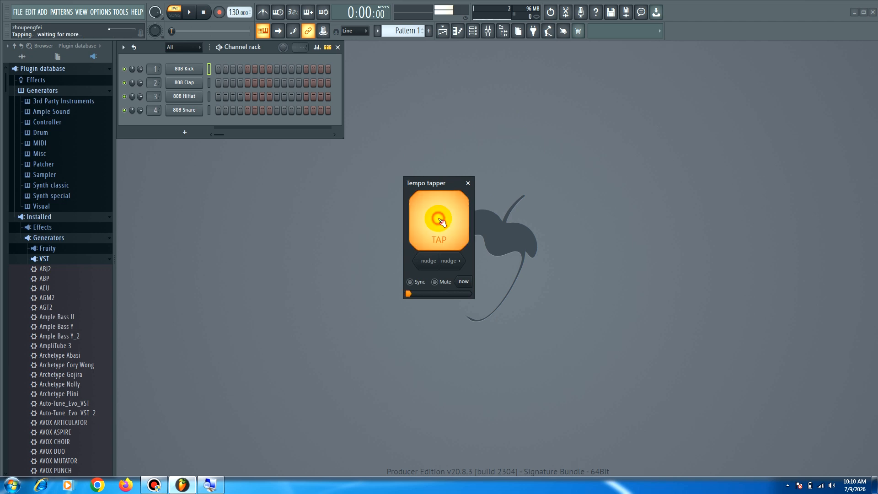
pyautogui.click(443, 222)
pyautogui.click(446, 223)
pyautogui.click(447, 224)
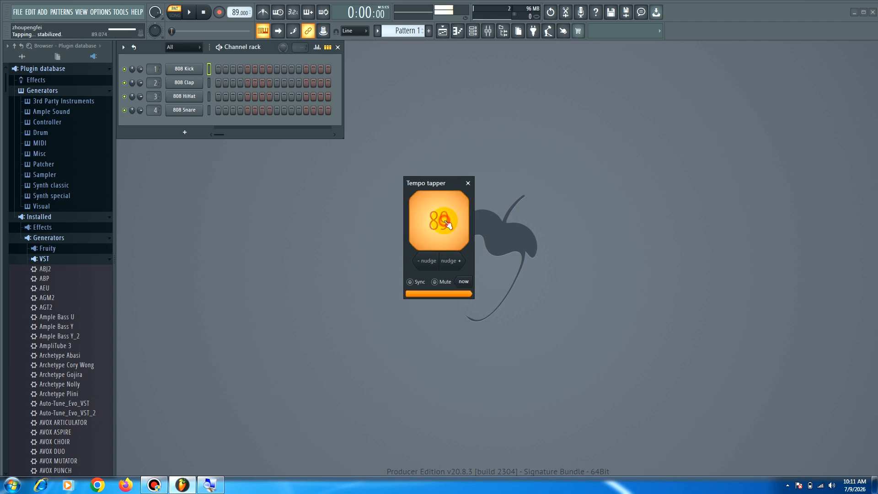
pyautogui.click(447, 223)
pyautogui.click(447, 223)
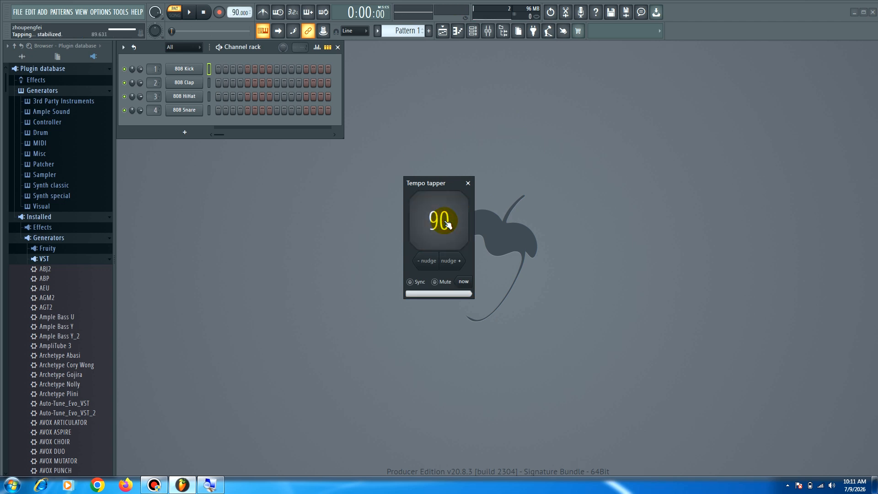
pyautogui.click(467, 183)
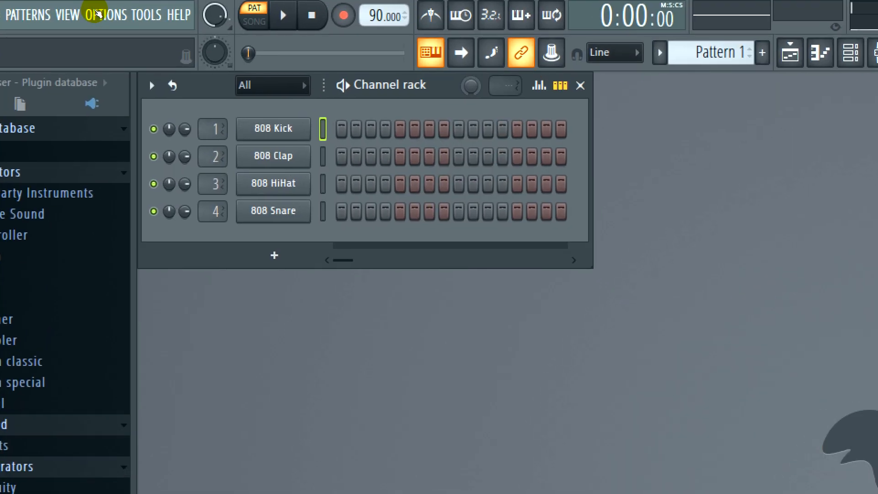
# Open the project general settings and examine the numerator and denominator choices of the time signature
pyautogui.click(97, 10)
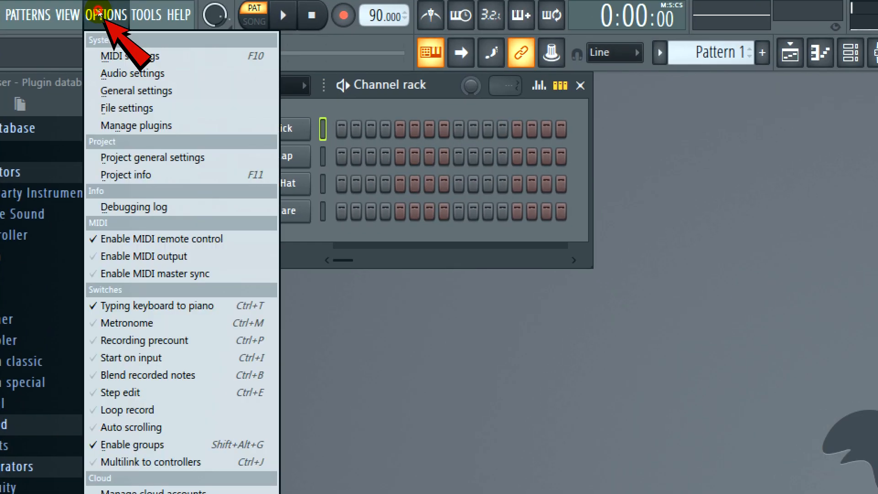
pyautogui.click(142, 158)
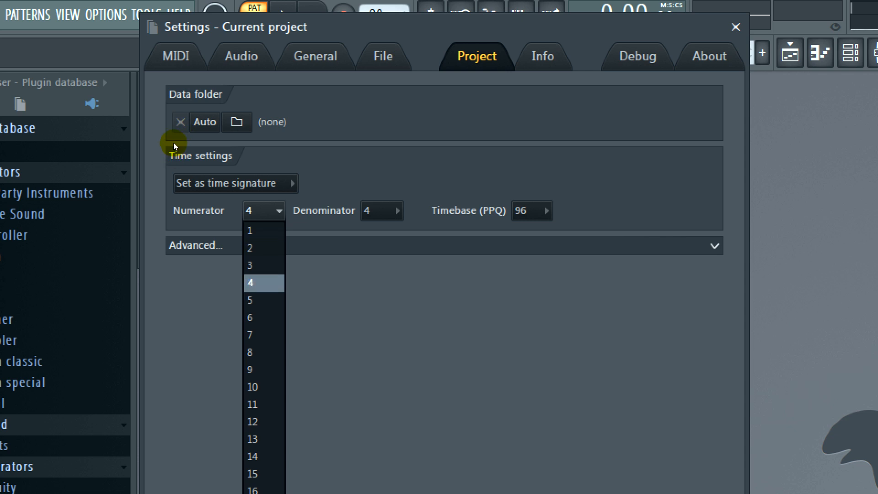
pyautogui.click(175, 145)
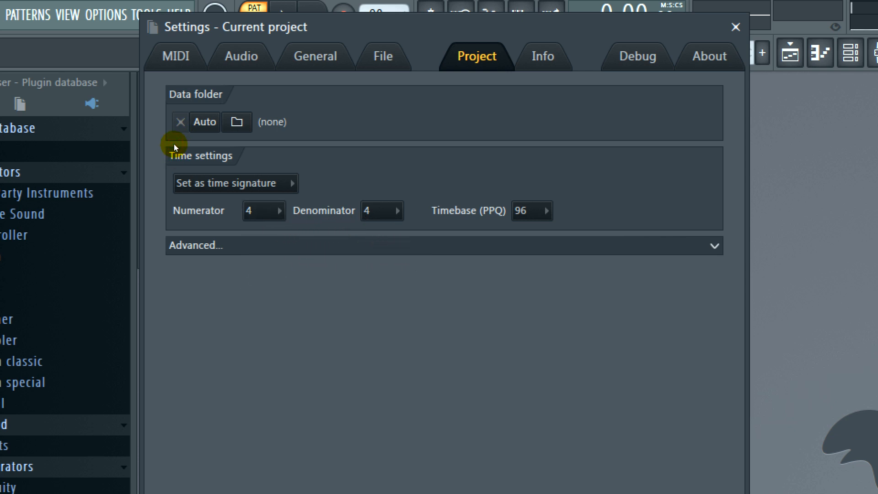
pyautogui.click(242, 110)
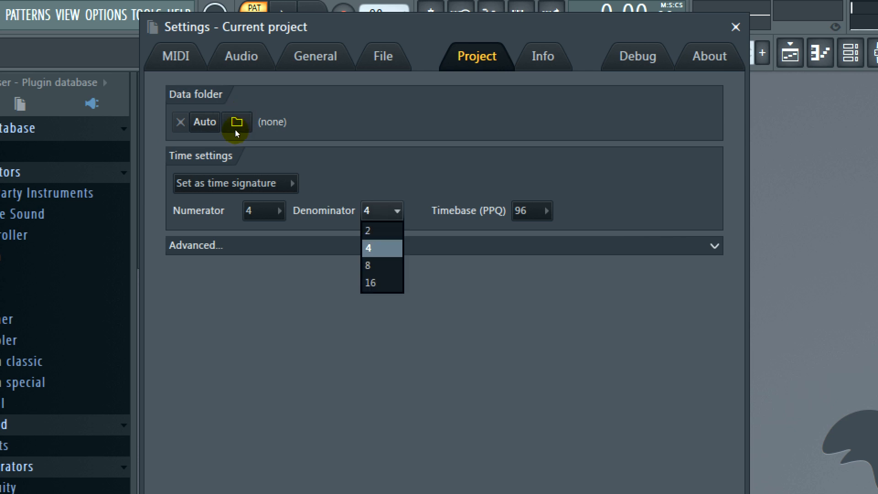
pyautogui.click(235, 129)
# Set the time signature's numerator to 6 and its denominator to 8
pyautogui.click(181, 151)
pyautogui.click(174, 160)
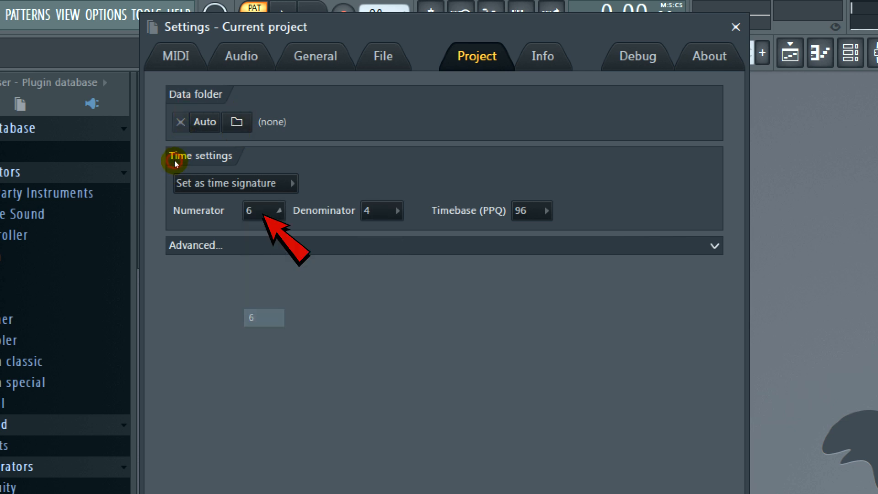
pyautogui.click(246, 107)
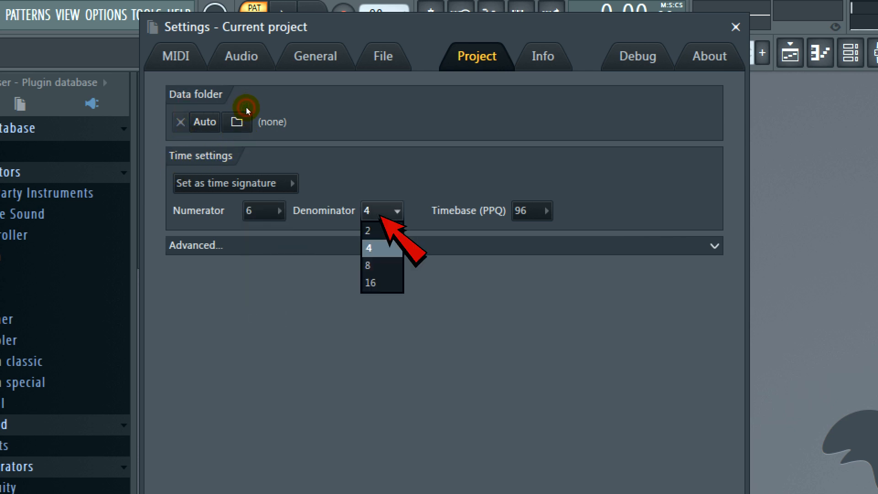
pyautogui.click(234, 136)
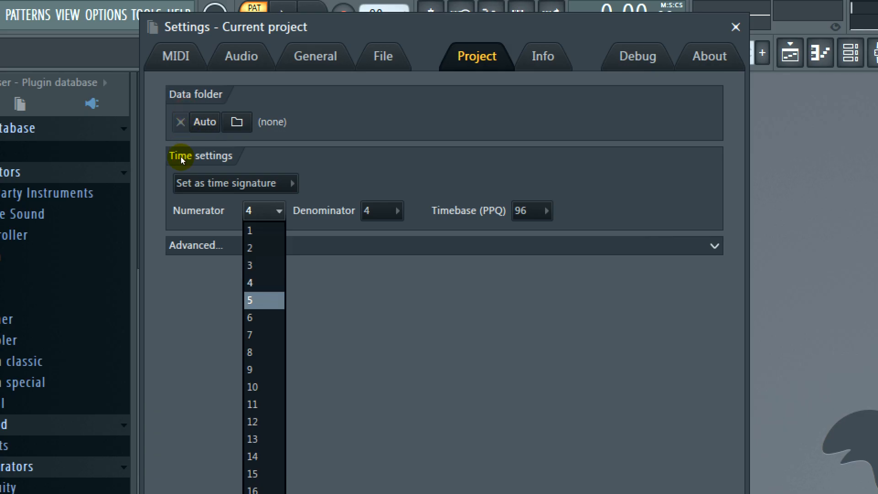
# Change the project's time signature from the settings to 6/8 once more
pyautogui.press('Down')
pyautogui.press('Return')
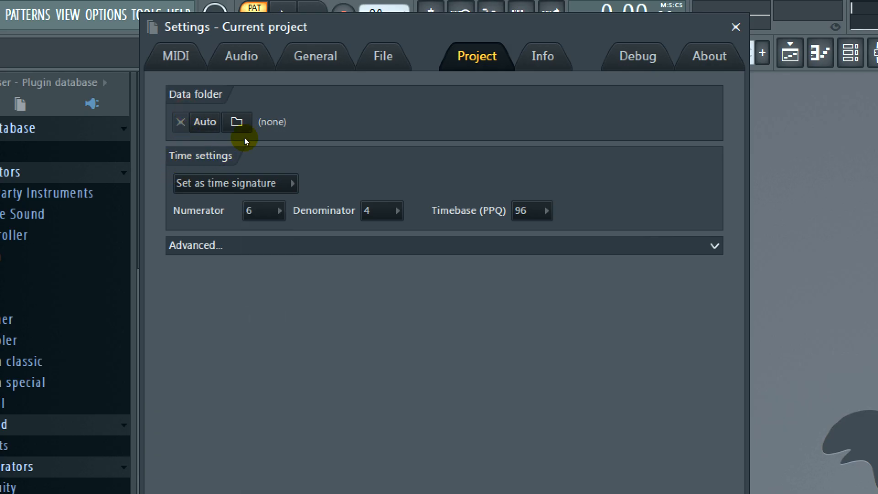
pyautogui.click(383, 211)
pyautogui.press('Down')
pyautogui.press('Return')
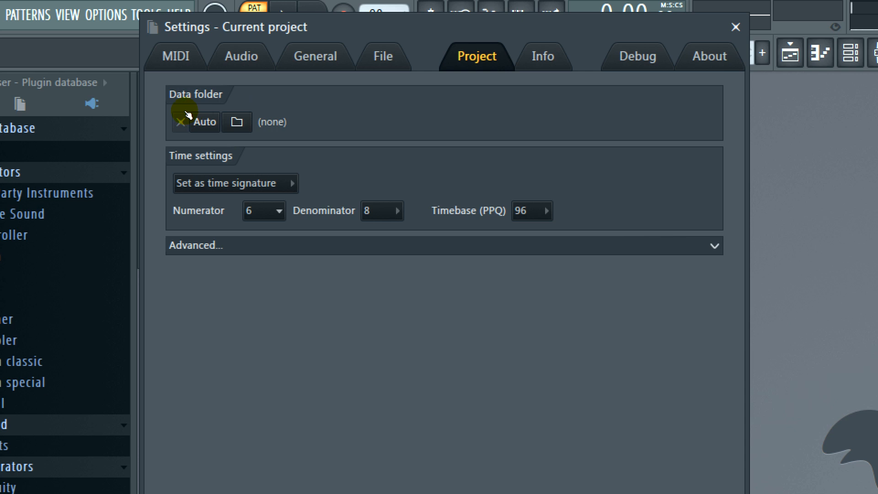
# Return the project's time signature to 4/4 and close the settings
pyautogui.press('Return')
pyautogui.press('Up')
pyautogui.press('Up')
pyautogui.press('Return')
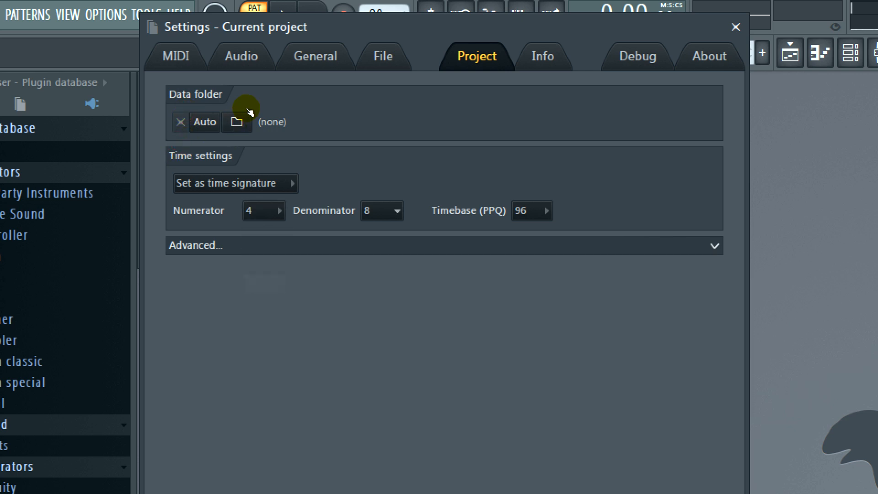
pyautogui.press('Return')
pyautogui.press('Up')
pyautogui.press('Return')
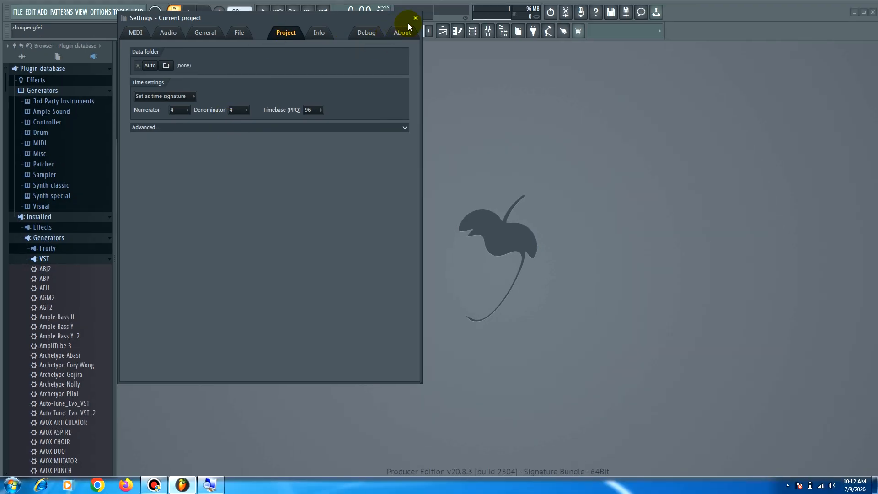
pyautogui.click(735, 27)
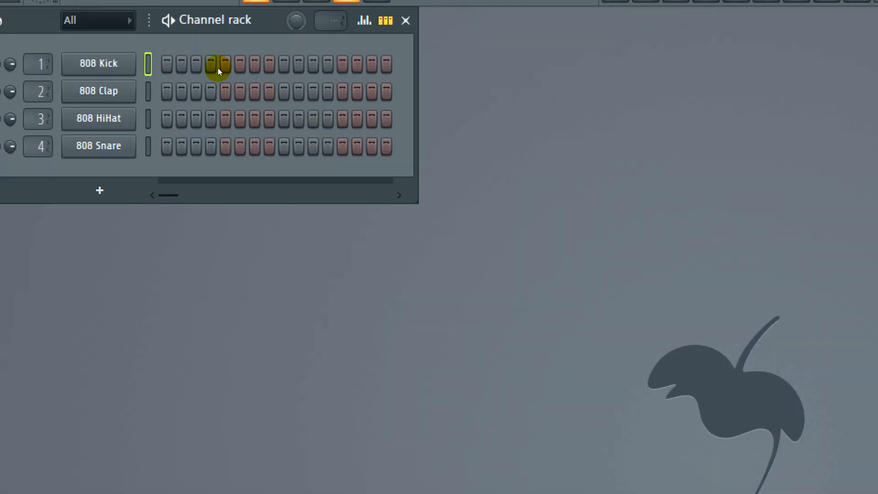
# Place 808 Kick hits on steps 1, 8, 10 and 11 and play the pattern
pyautogui.click(218, 68)
pyautogui.click(312, 67)
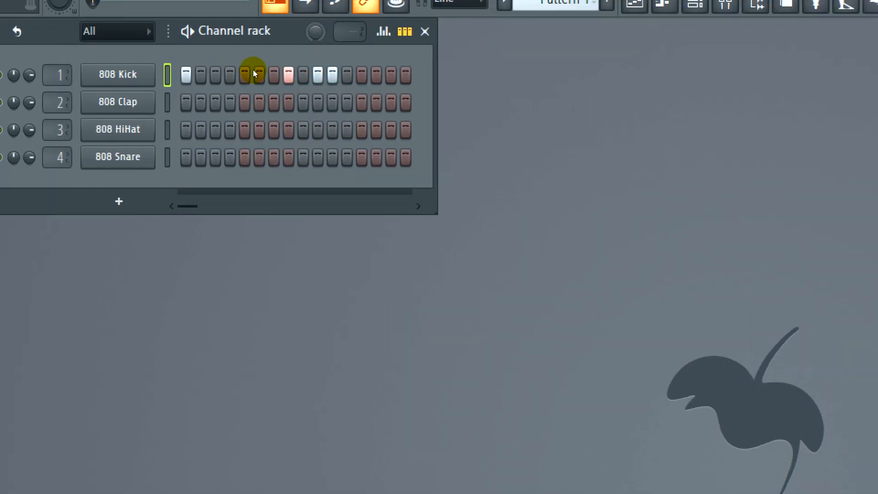
pyautogui.press('space')
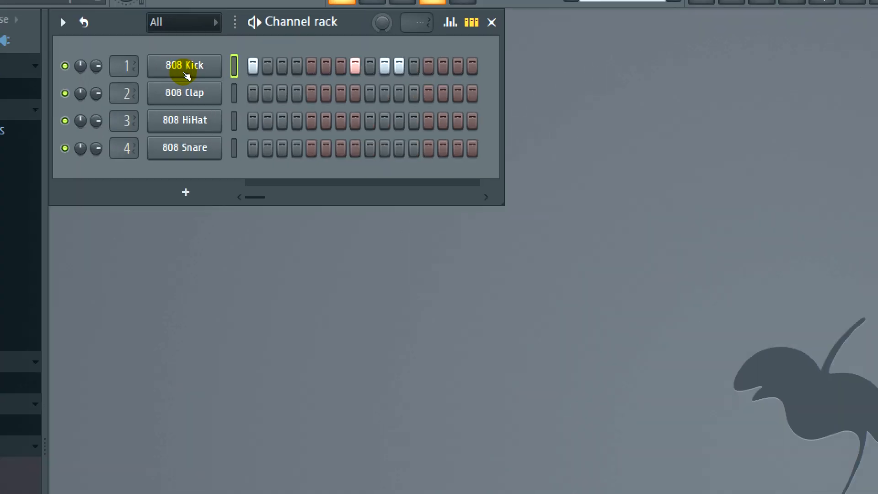
# Open the 808 Kick channel in the piano roll and try adjusting its note velocities
pyautogui.rightClick(116, 75)
pyautogui.click(231, 84)
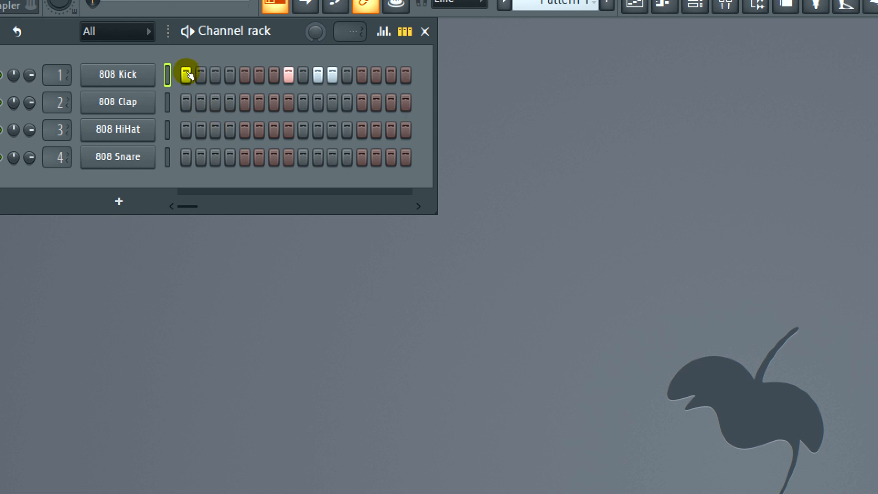
pyautogui.rightClick(118, 76)
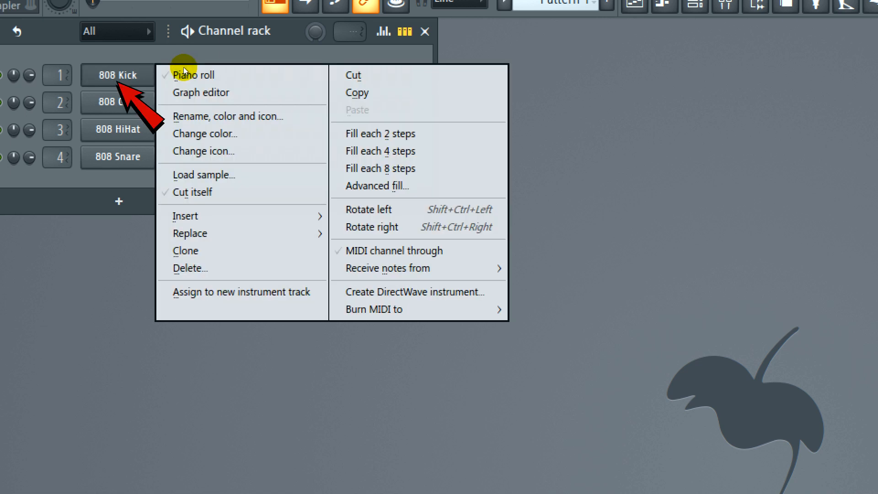
pyautogui.click(217, 73)
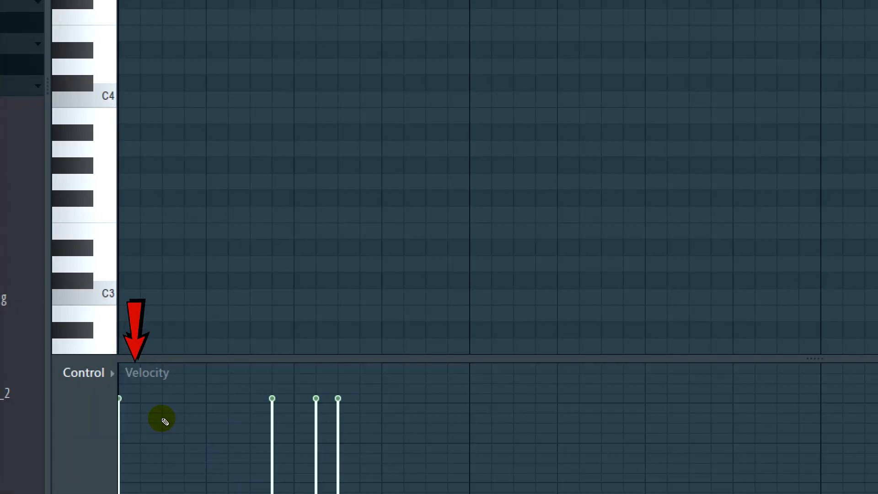
pyautogui.moveTo(163, 418); pyautogui.dragTo(257, 415)
pyautogui.click(151, 403)
pyautogui.moveTo(159, 423); pyautogui.dragTo(257, 411)
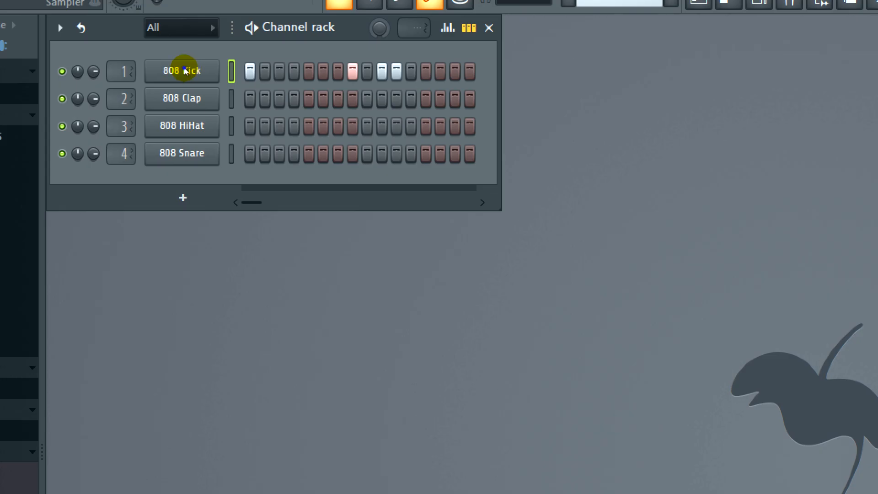
# In the 808 Kick's graph editor, raise step 1 to full velocity and make steps 8, 10 and 11 progressively louder
pyautogui.rightClick(185, 71)
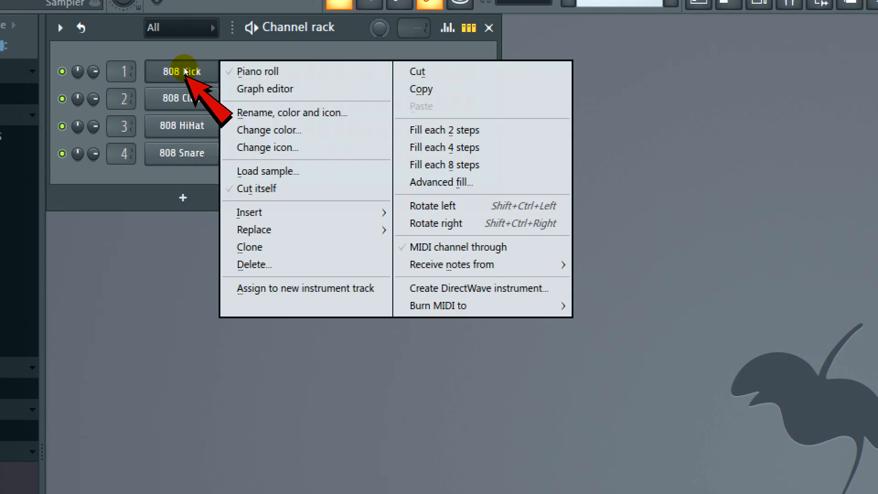
pyautogui.click(249, 86)
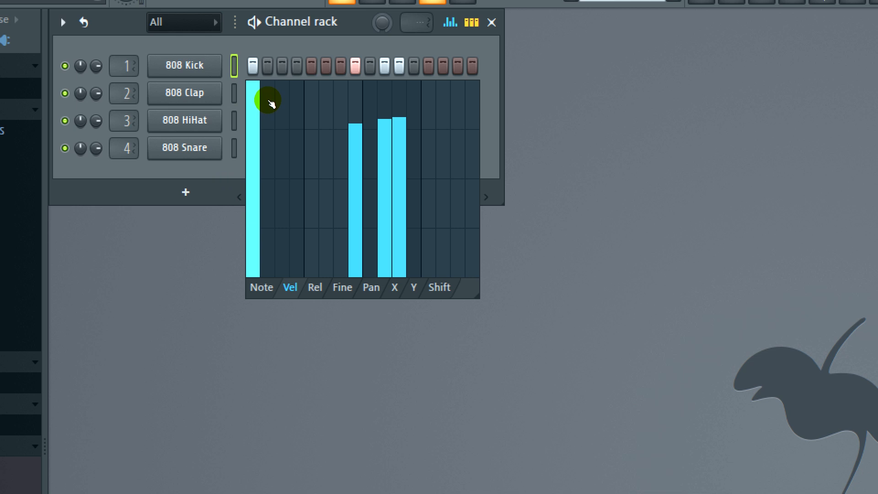
pyautogui.moveTo(269, 102); pyautogui.dragTo(270, 92)
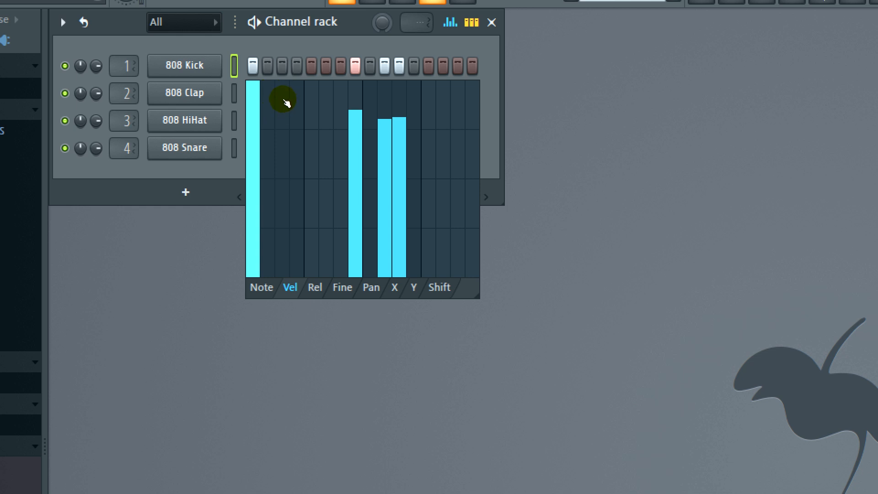
pyautogui.moveTo(285, 103); pyautogui.dragTo(288, 89)
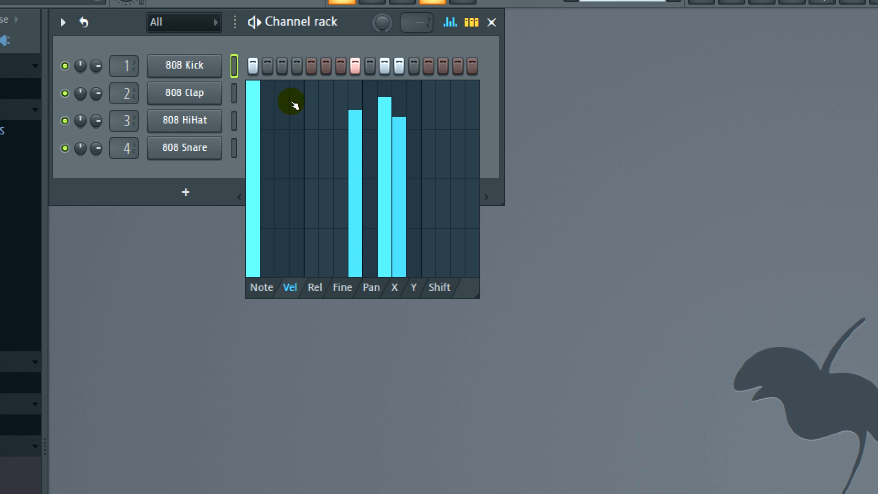
pyautogui.moveTo(293, 104); pyautogui.dragTo(296, 83)
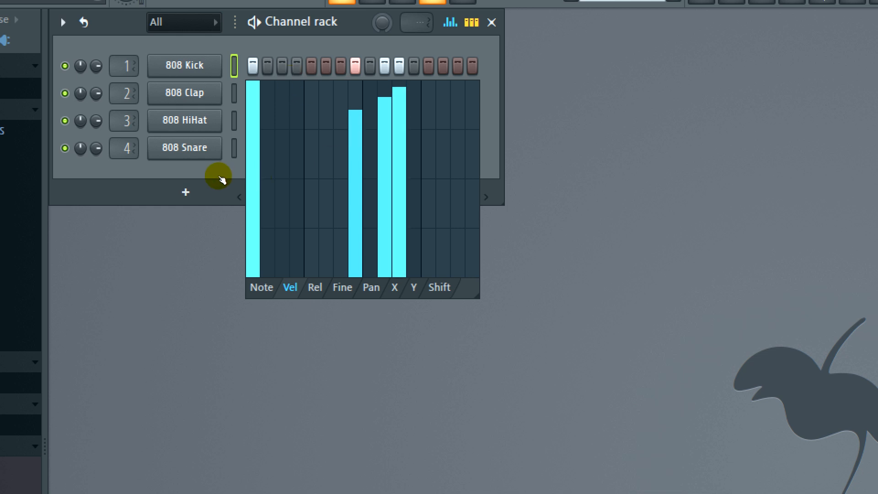
# Play the kick pattern and toggle the metronome to check its timing
pyautogui.press('space')
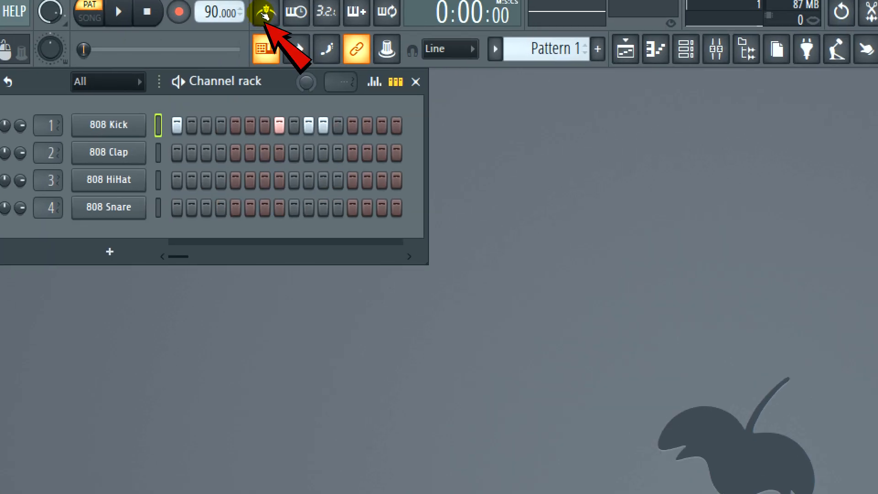
pyautogui.click(264, 13)
pyautogui.press('space')
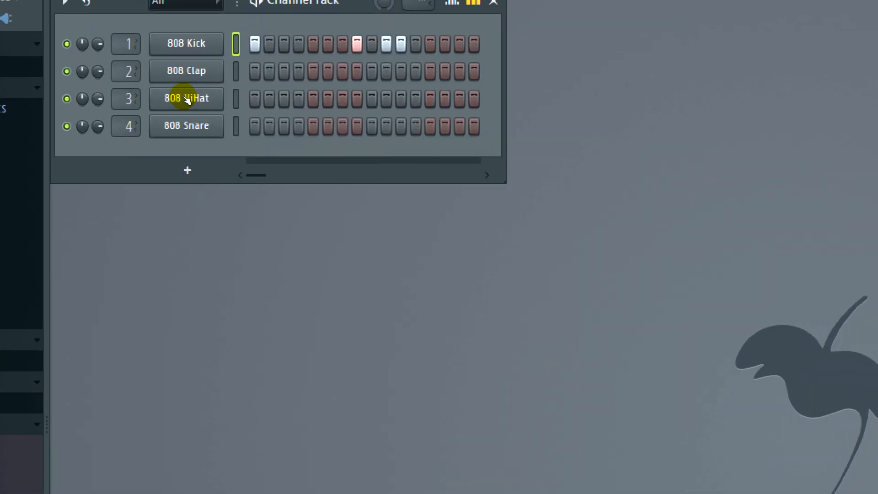
# Place 808 HiHat hits on steps 1, 3, 5 and 7
pyautogui.click(236, 98)
pyautogui.click(255, 98)
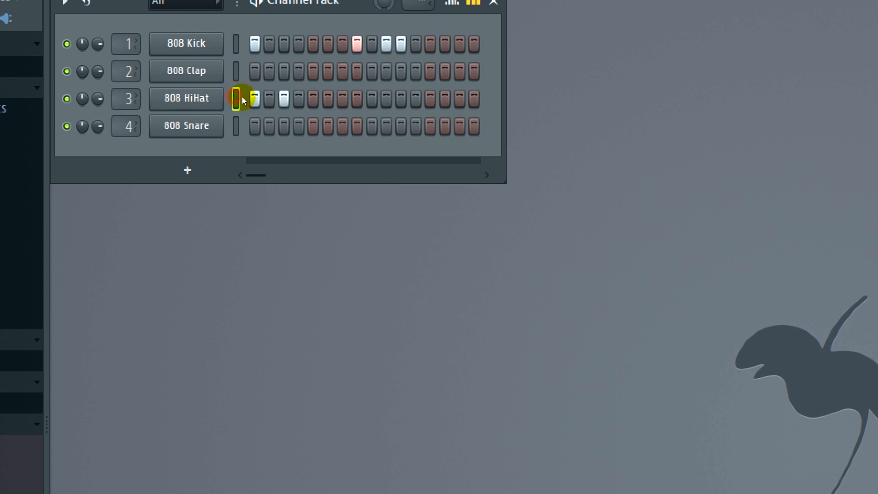
pyautogui.click(284, 98)
pyautogui.click(313, 99)
pyautogui.click(342, 99)
# In the 808 HiHat's graph editor, set step 1 to full velocity, raise steps 3, 5 and 7 by varying amounts, and play the pattern
pyautogui.rightClick(189, 98)
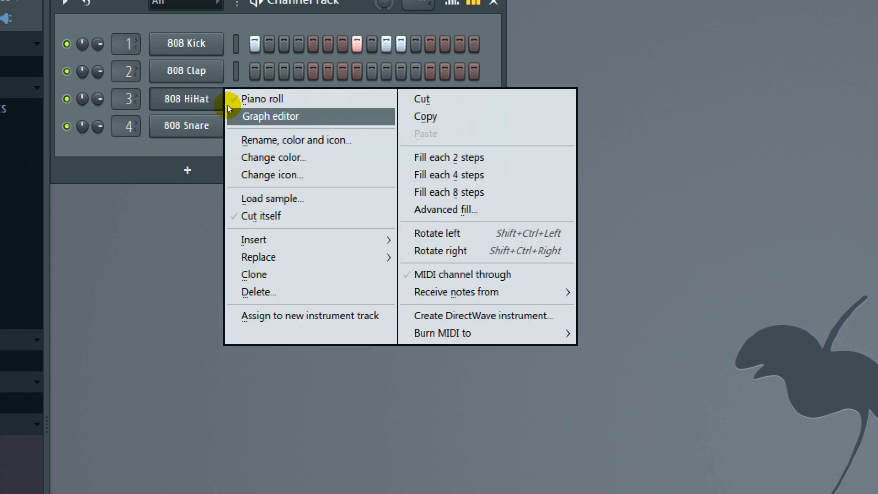
pyautogui.click(247, 115)
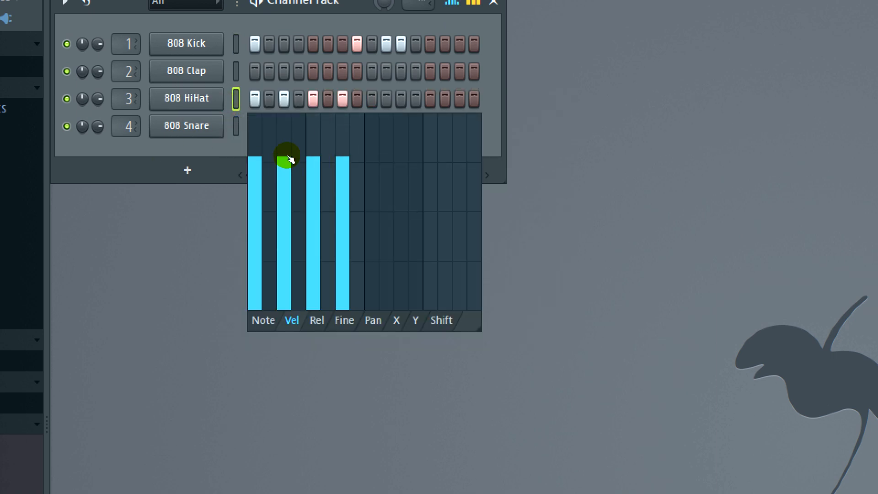
pyautogui.moveTo(217, 123); pyautogui.dragTo(213, 82)
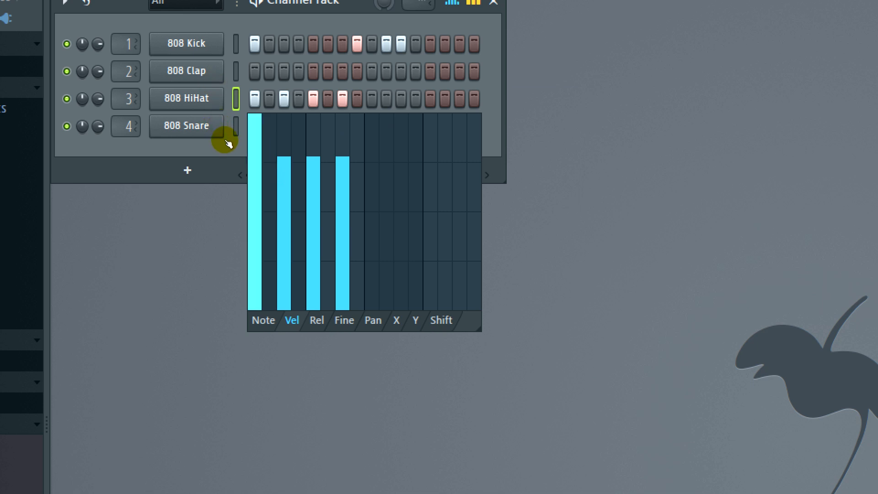
pyautogui.moveTo(233, 125)
pyautogui.mouseDown()
pyautogui.moveTo(234, 100)
pyautogui.moveTo(237, 119)
pyautogui.mouseUp()
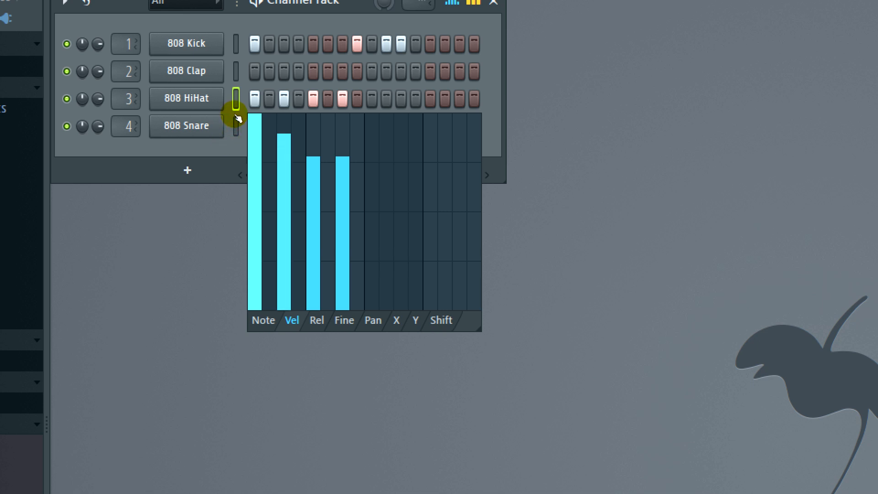
pyautogui.moveTo(238, 118); pyautogui.dragTo(253, 113)
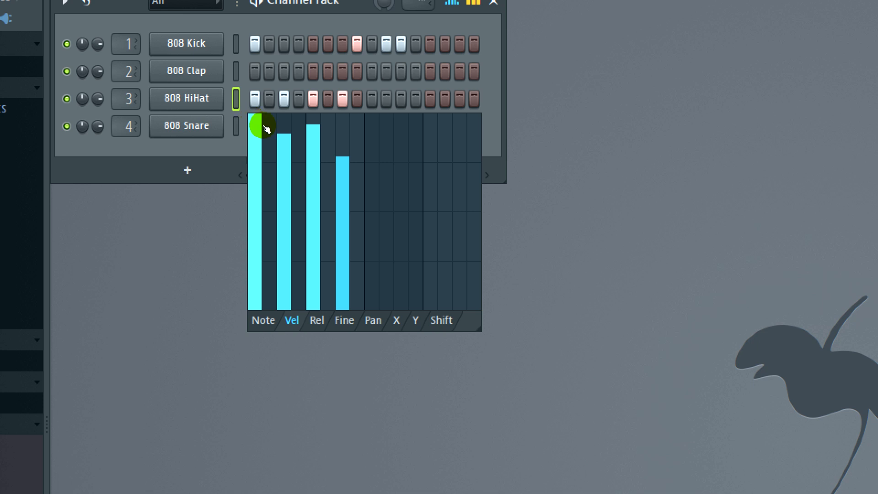
pyautogui.moveTo(264, 125); pyautogui.dragTo(264, 119)
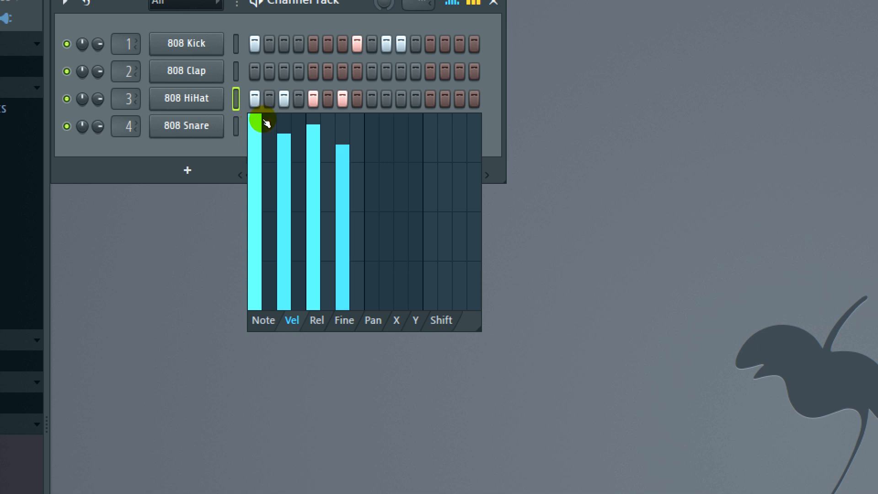
pyautogui.press('space')
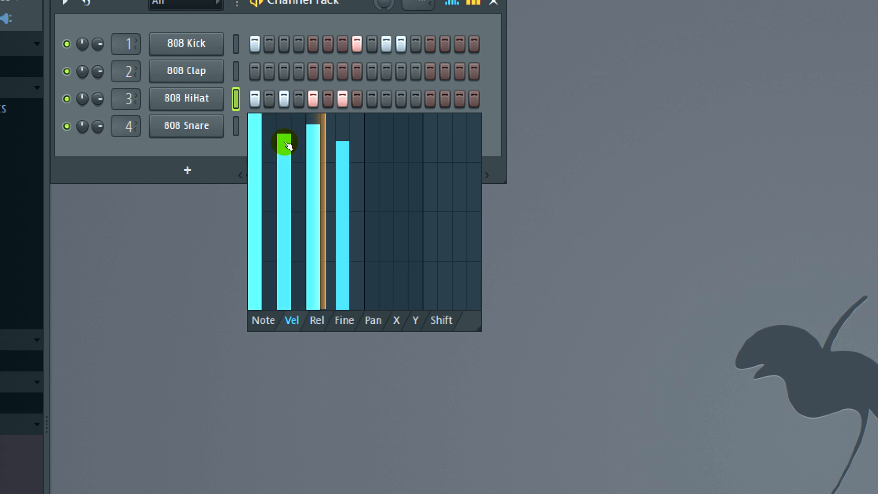
pyautogui.press('space')
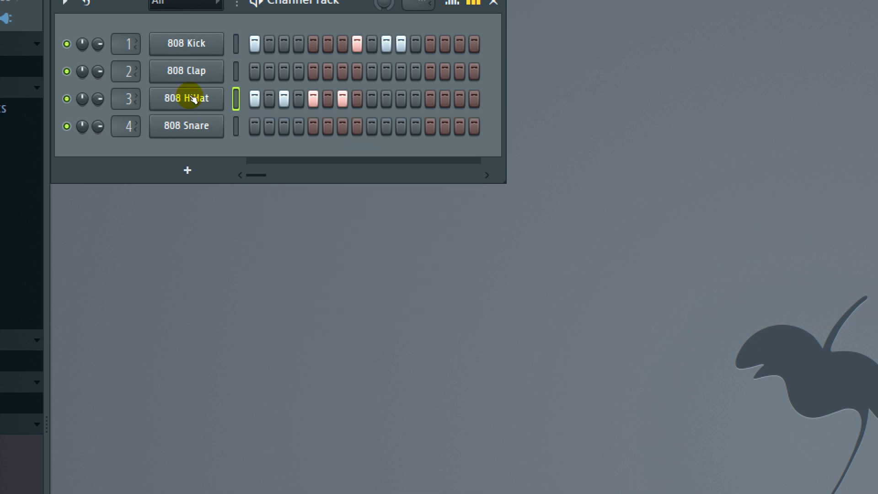
# Copy the four 808 HiHat notes in the piano roll, paste them into the second half of the bar, and play the pattern
pyautogui.rightClick(192, 98)
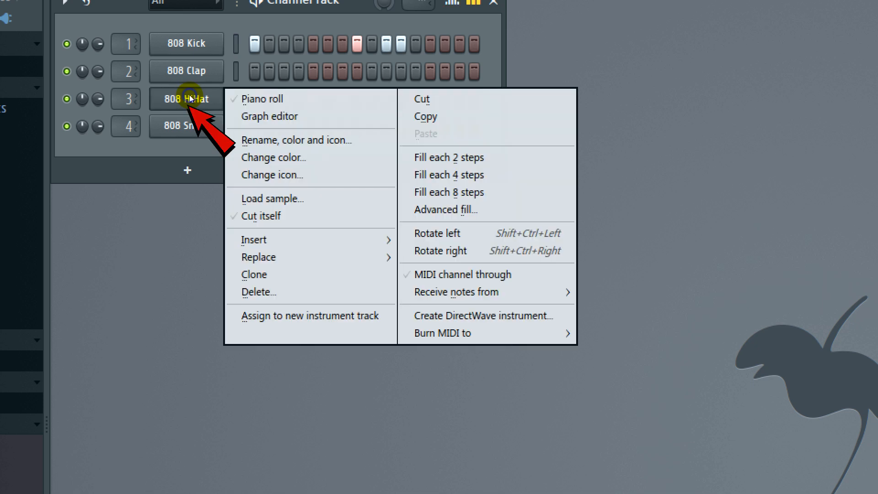
pyautogui.click(236, 99)
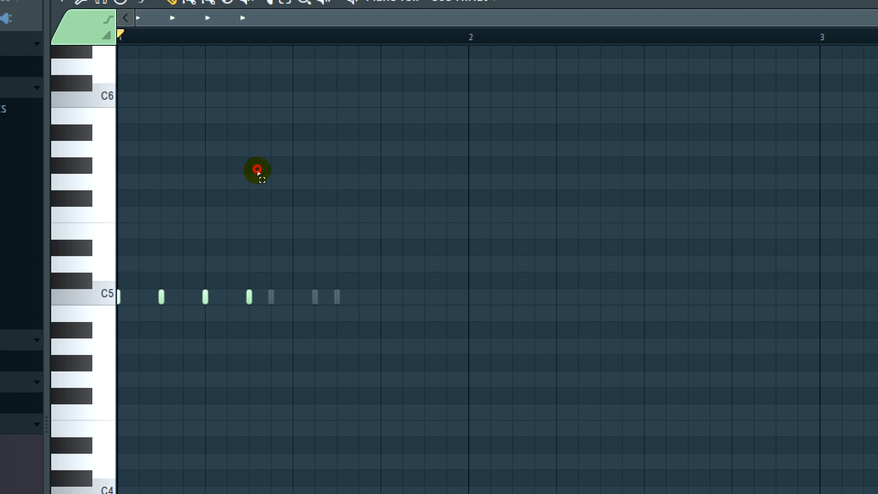
pyautogui.moveTo(256, 169); pyautogui.dragTo(138, 219)
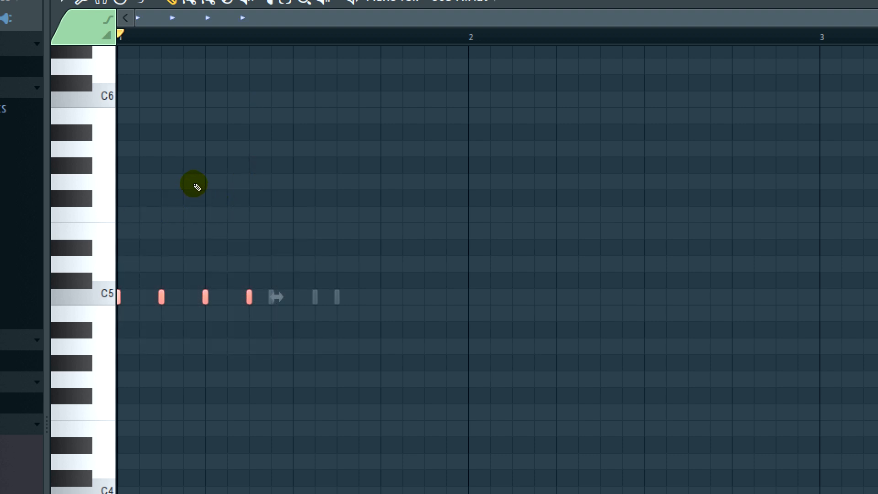
pyautogui.hotkey('ctrl', 'c')
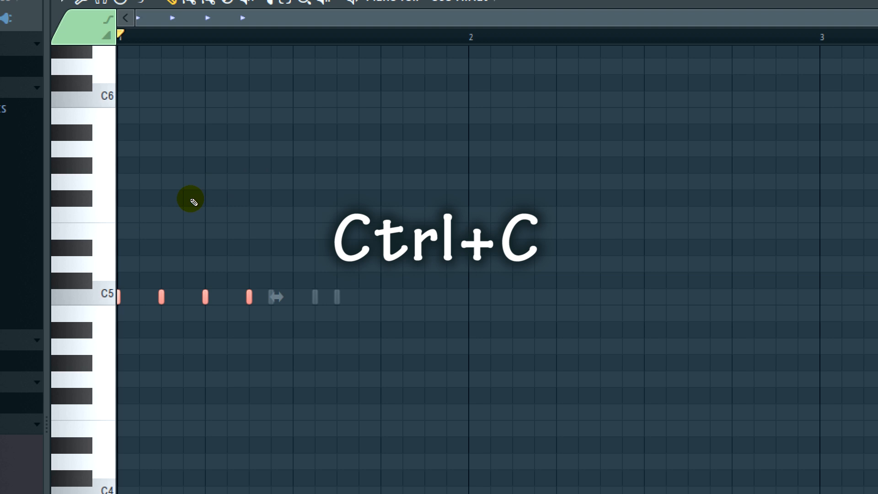
pyautogui.hotkey('ctrl', 'v')
pyautogui.moveTo(293, 194); pyautogui.dragTo(281, 194)
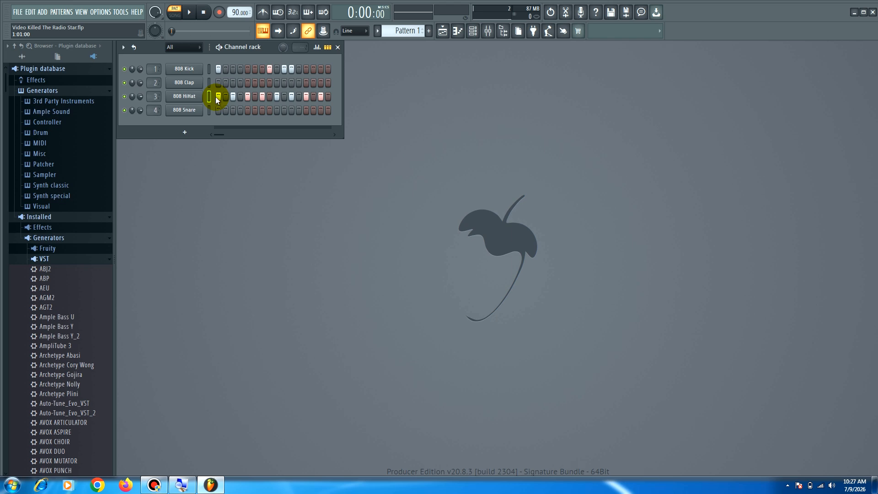
pyautogui.press('space')
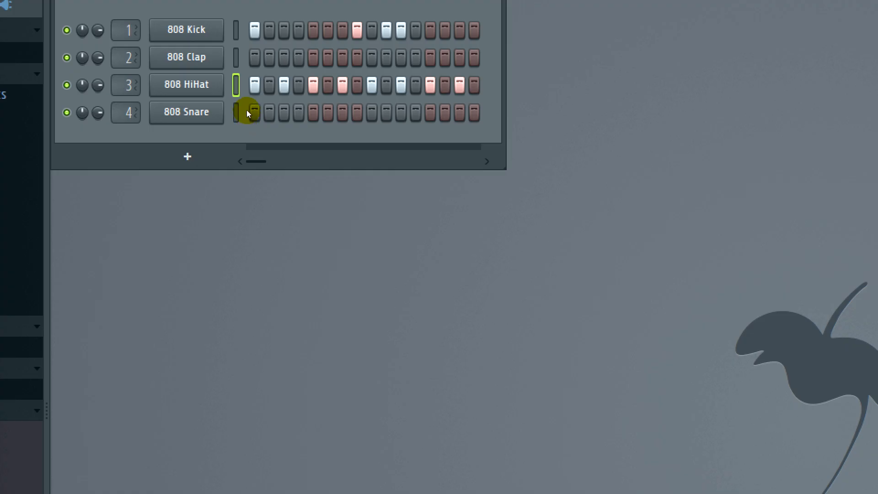
# Place 808 Snare hits on steps 5 and 13, raise both to full velocity in the graph editor, and play the beat
pyautogui.click(247, 109)
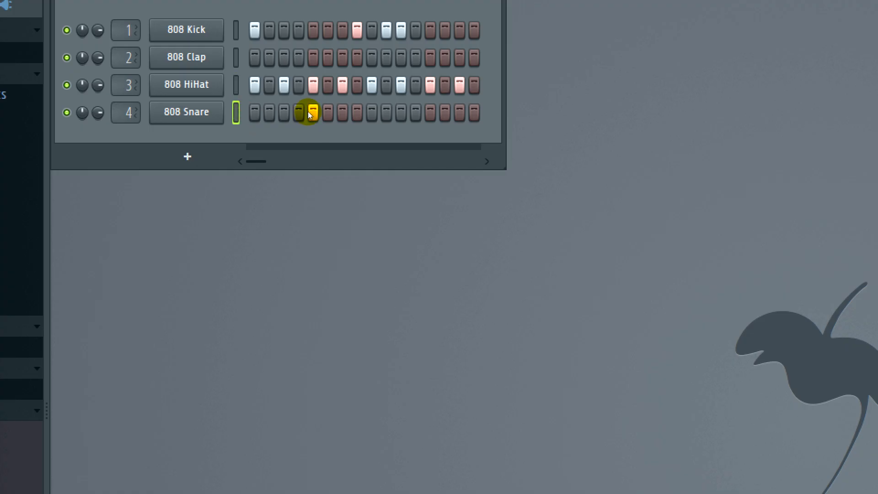
pyautogui.rightClick(186, 112)
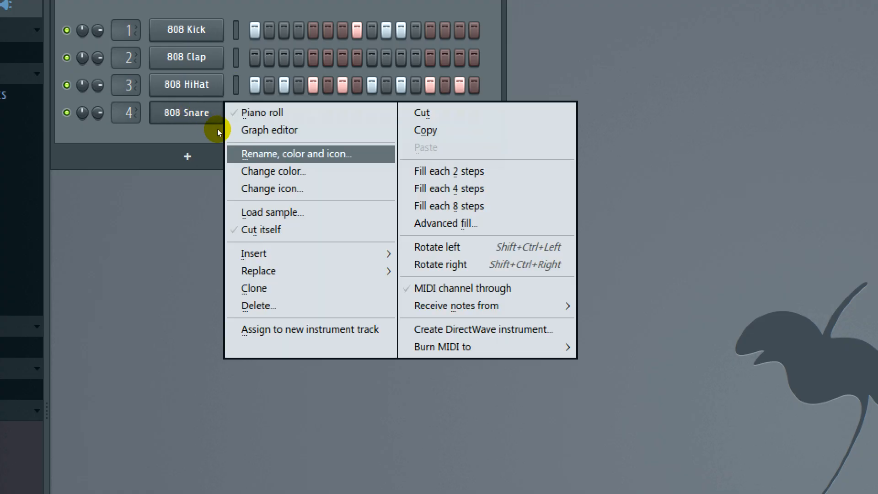
pyautogui.click(231, 130)
pyautogui.moveTo(247, 141); pyautogui.dragTo(251, 90)
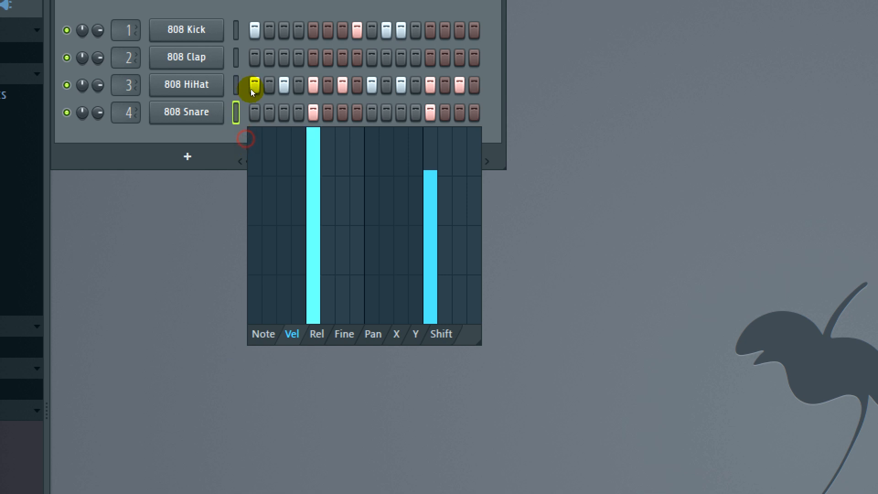
pyautogui.moveTo(306, 143); pyautogui.dragTo(308, 92)
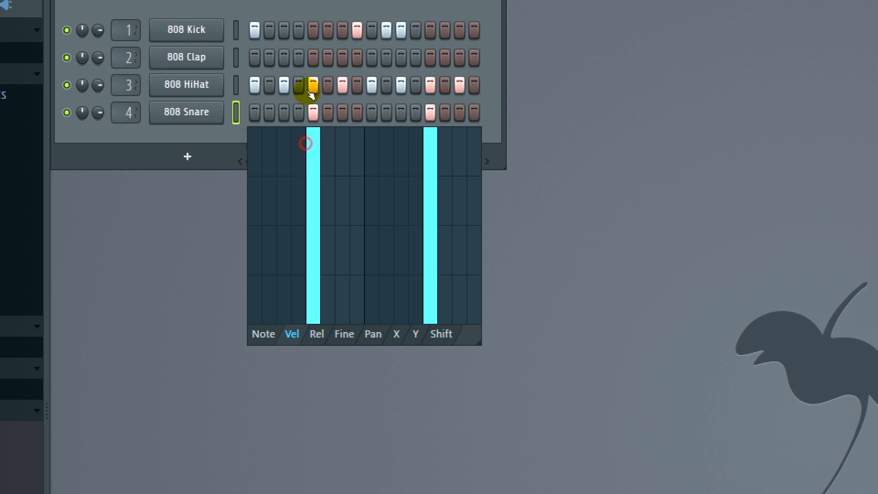
pyautogui.click(222, 156)
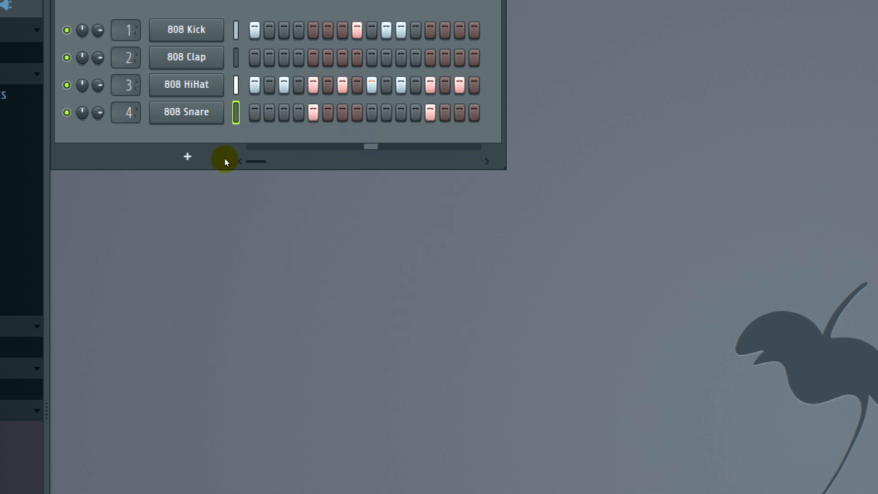
# Delete the unused 808 Clap channel from the channel rack
pyautogui.rightClick(189, 85)
pyautogui.click(260, 250)
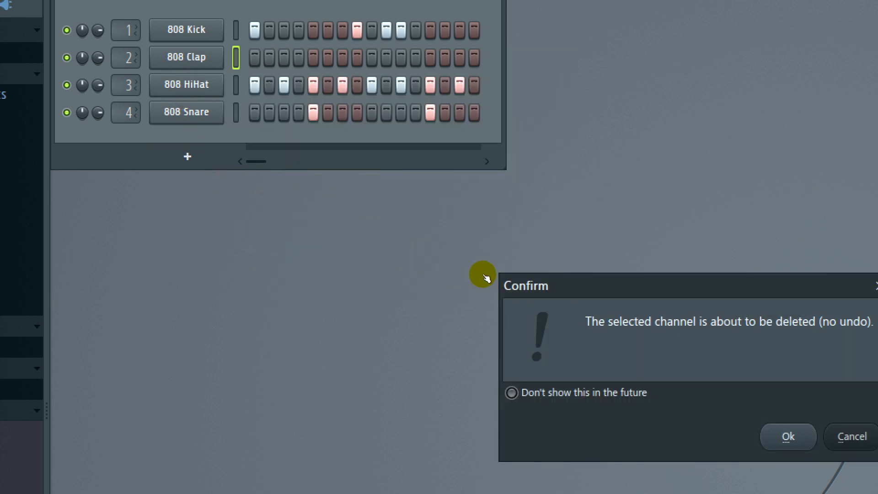
pyautogui.press('Return')
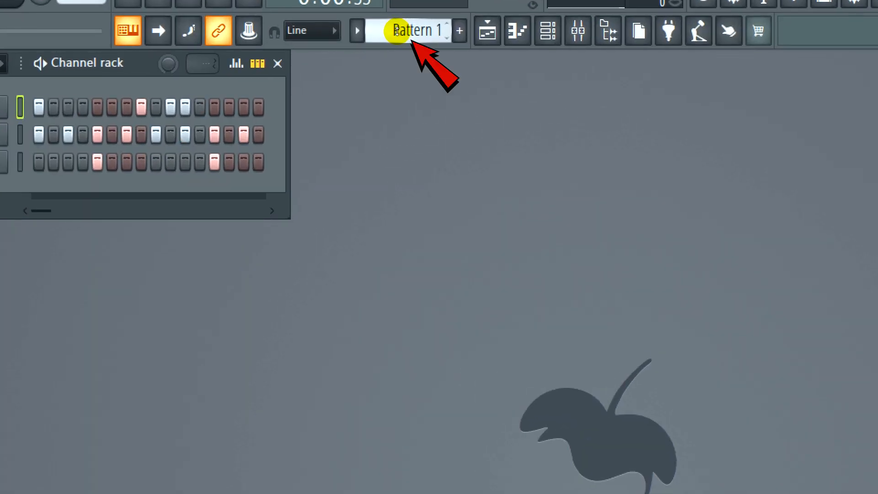
# Open the playlist and place Pattern 1 at the start of Track 1
pyautogui.scroll(-1, 397, 30)
pyautogui.scroll(2, 396, 30)
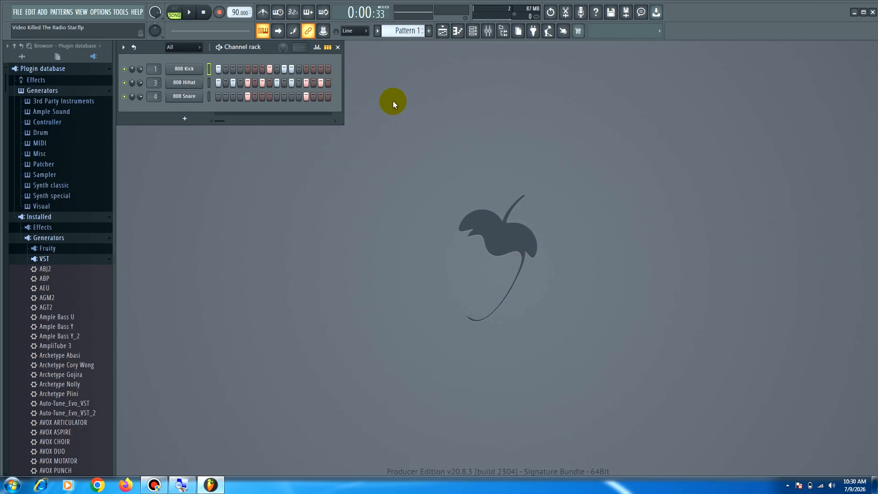
pyautogui.press('F5')
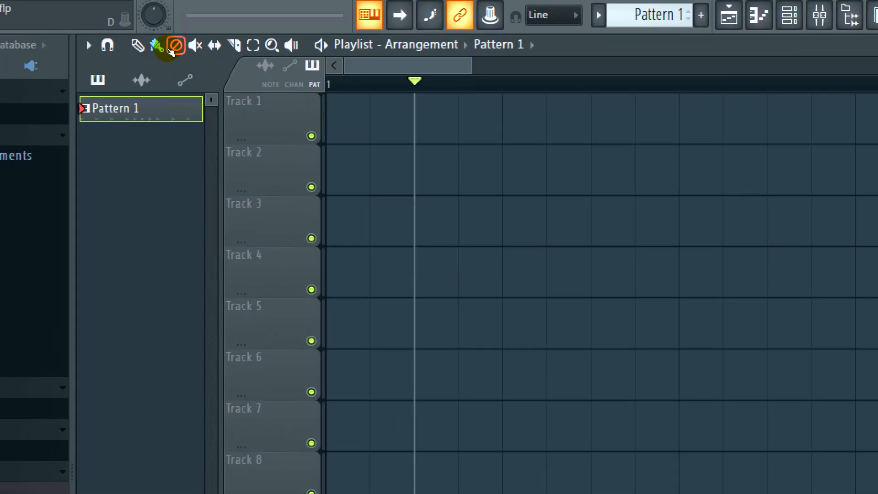
pyautogui.click(241, 82)
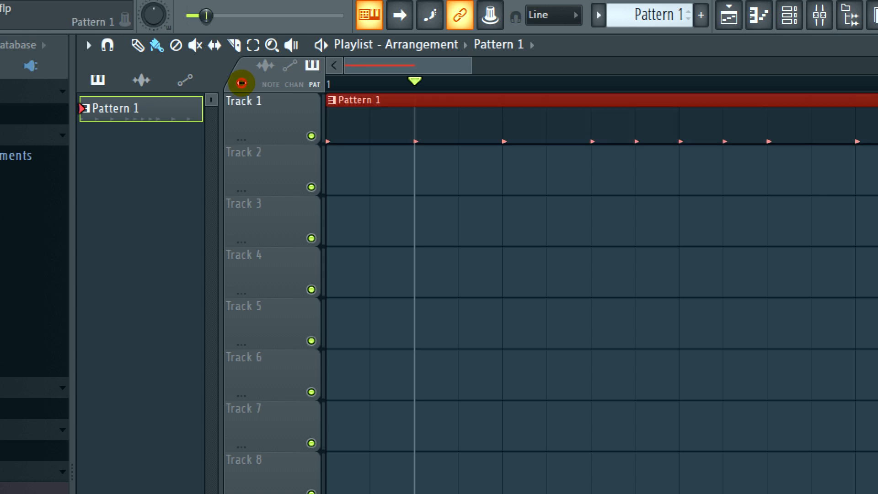
# Open the Pattern 1 clip on Track 1 to view its 808 Kick notes in the piano roll
pyautogui.scroll(-3, 299, 65)
pyautogui.scroll(1, 302, 66)
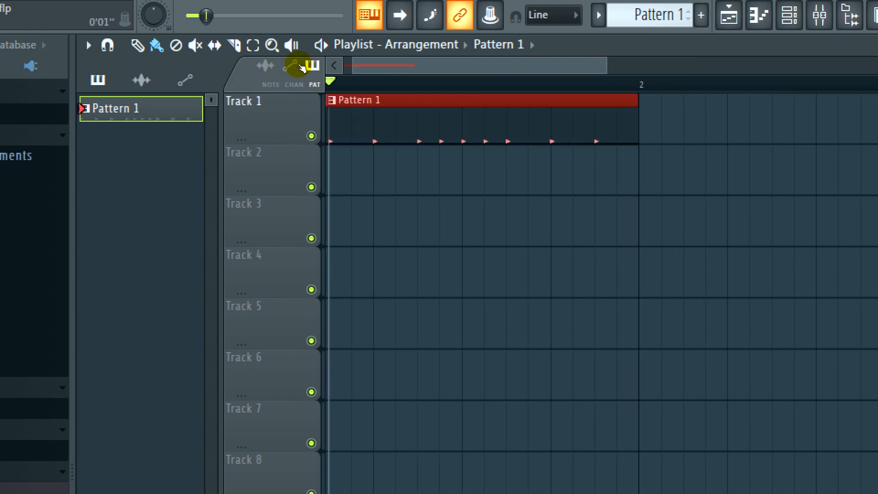
pyautogui.scroll(1, 273, 51)
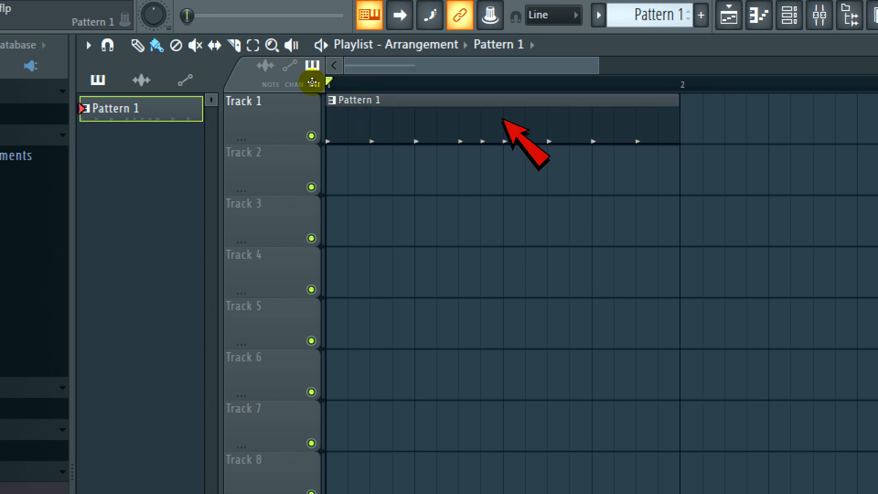
pyautogui.doubleClick(313, 82)
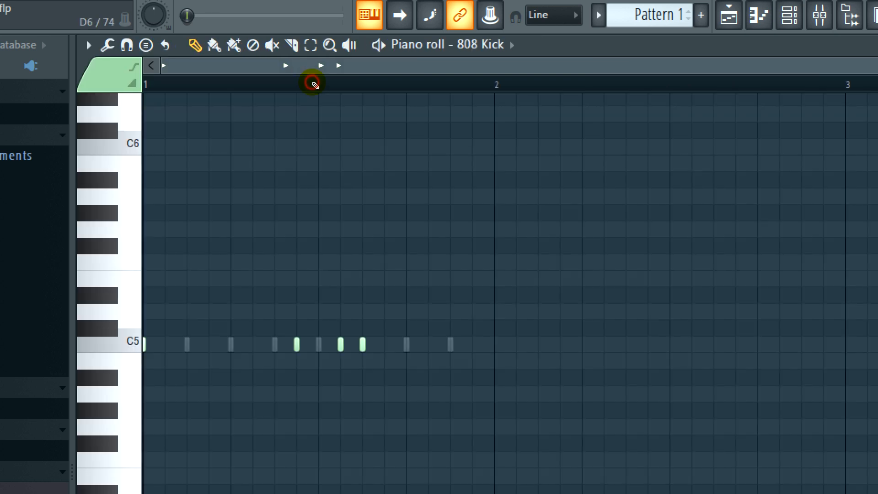
# Clear all 808 HiHat and 808 Snare steps from Pattern 1, keeping only the 808 Kick steps
pyautogui.scroll(-4, 294, 171)
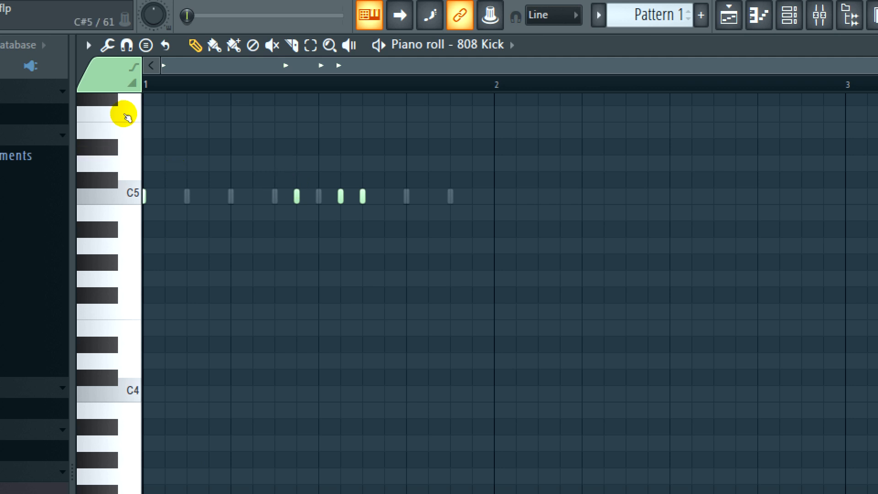
pyautogui.press('space')
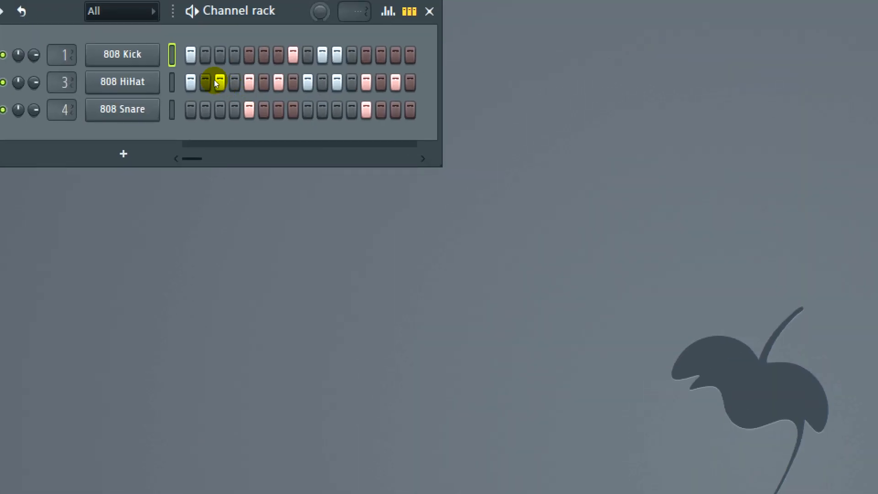
pyautogui.rightClick(234, 82)
pyautogui.rightClick(291, 82)
pyautogui.rightClick(304, 95)
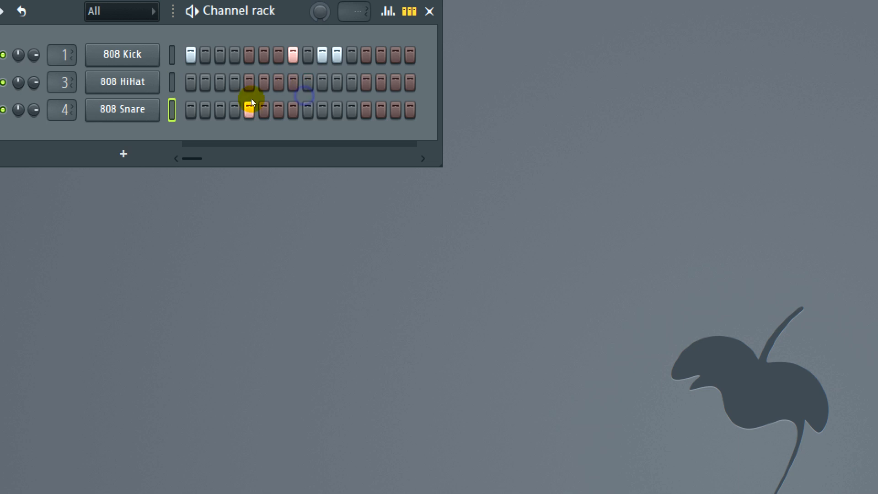
pyautogui.rightClick(250, 107)
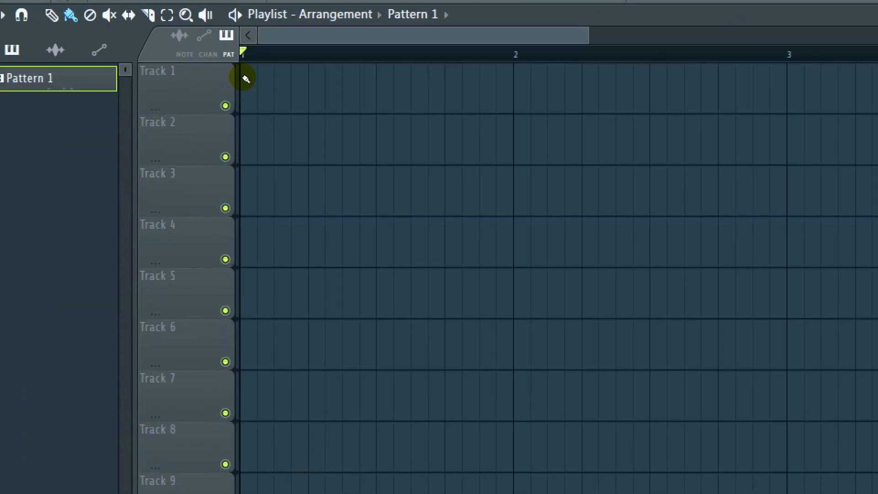
# Place the kick-only Pattern 1 at bar 1 of Track 1 in the playlist and play it
pyautogui.click(244, 77)
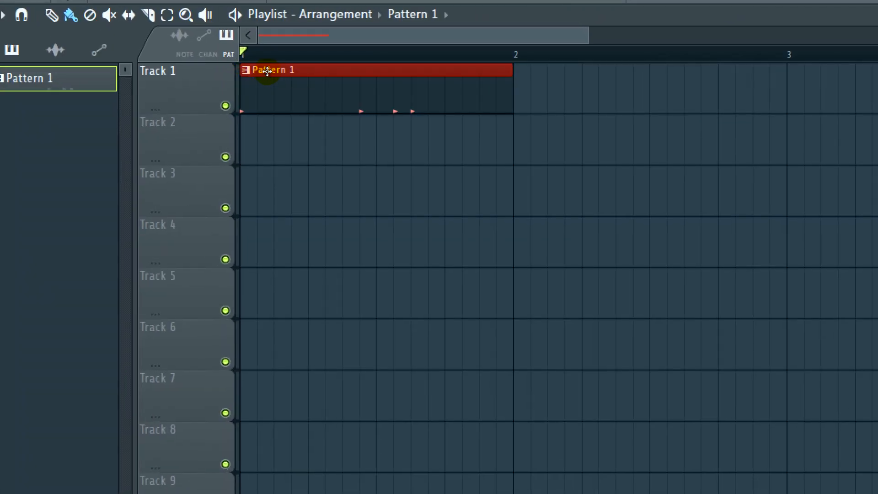
pyautogui.press('space')
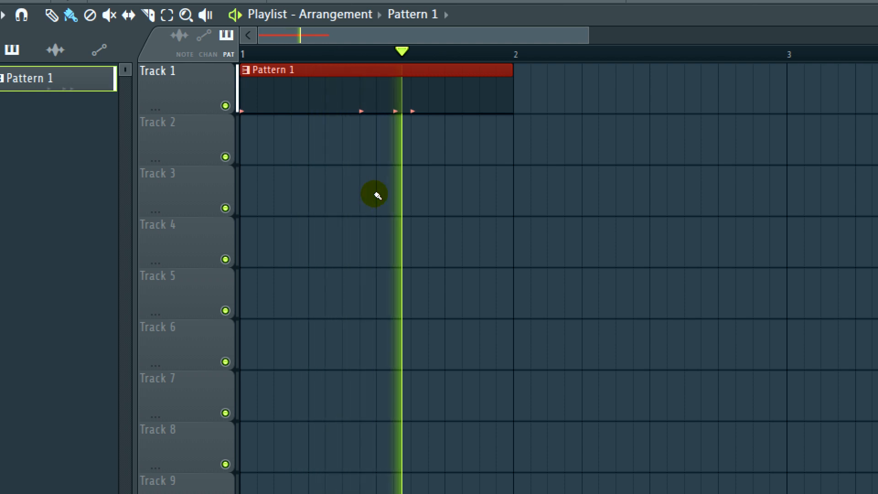
pyautogui.press('space')
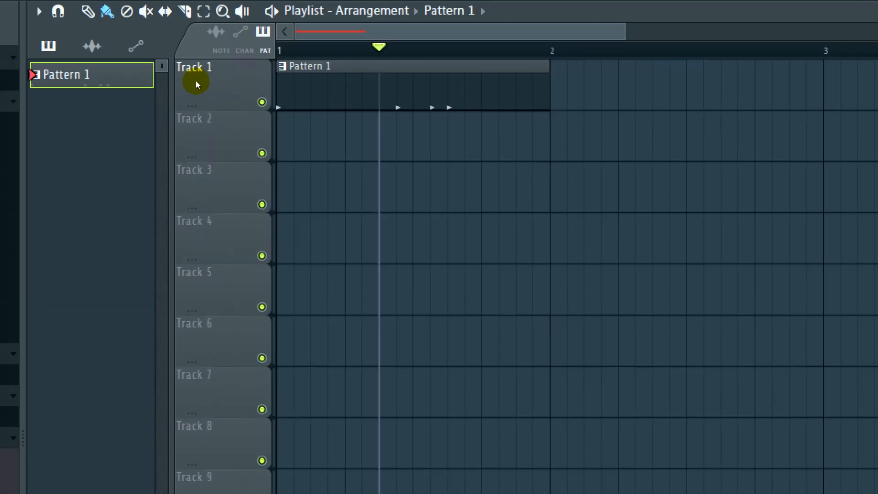
# Rename playlist Track 1 as Kick
pyautogui.rightClick(231, 60)
pyautogui.click(274, 70)
pyautogui.write('Kick')
pyautogui.press('Return')
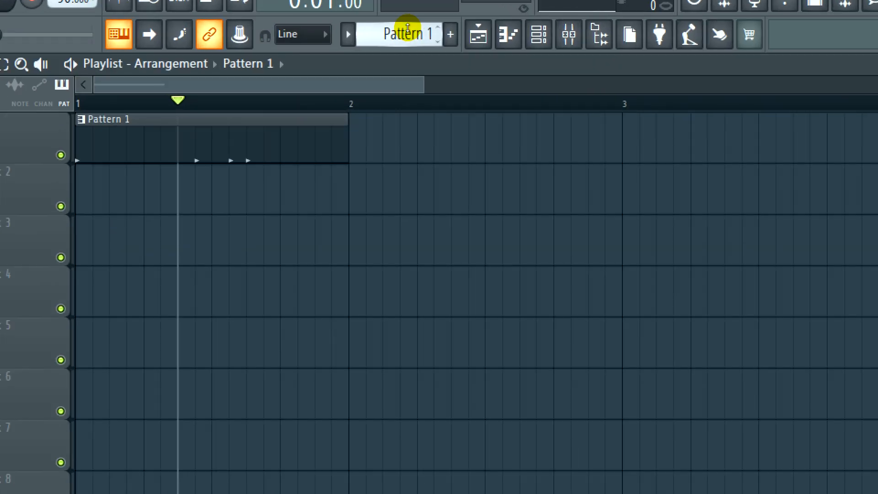
# In Pattern 2, add 808 HiHat hits on steps 1, 3, 5 and 7 and shape alternating high and low velocities
pyautogui.scroll(1, 407, 29)
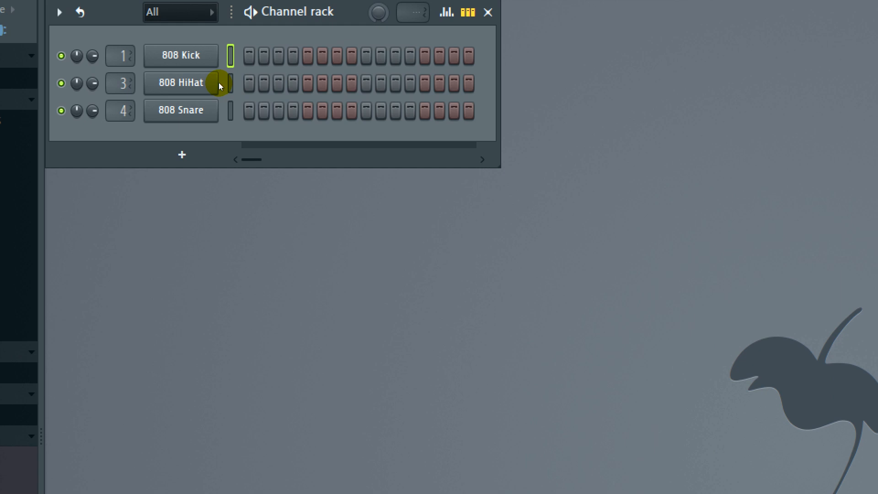
pyautogui.rightClick(218, 83)
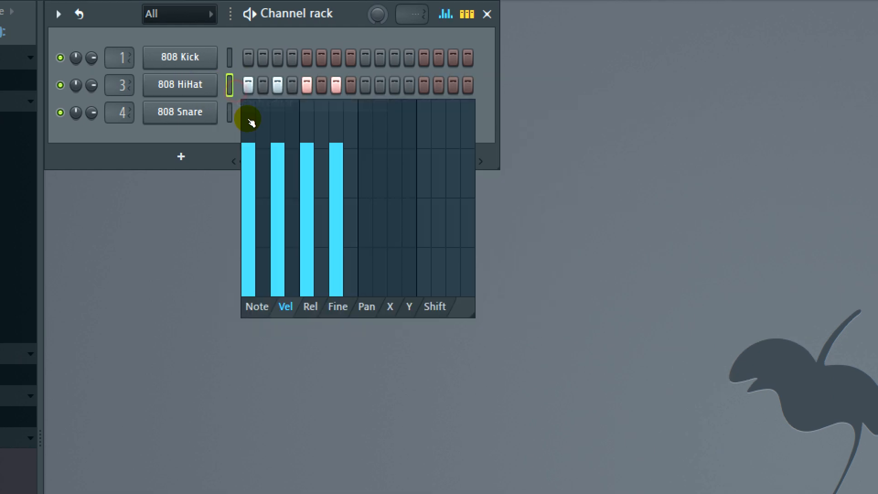
pyautogui.click(250, 102)
pyautogui.moveTo(250, 113)
pyautogui.mouseDown()
pyautogui.moveTo(251, 100)
pyautogui.moveTo(260, 112)
pyautogui.moveTo(257, 150)
pyautogui.mouseUp()
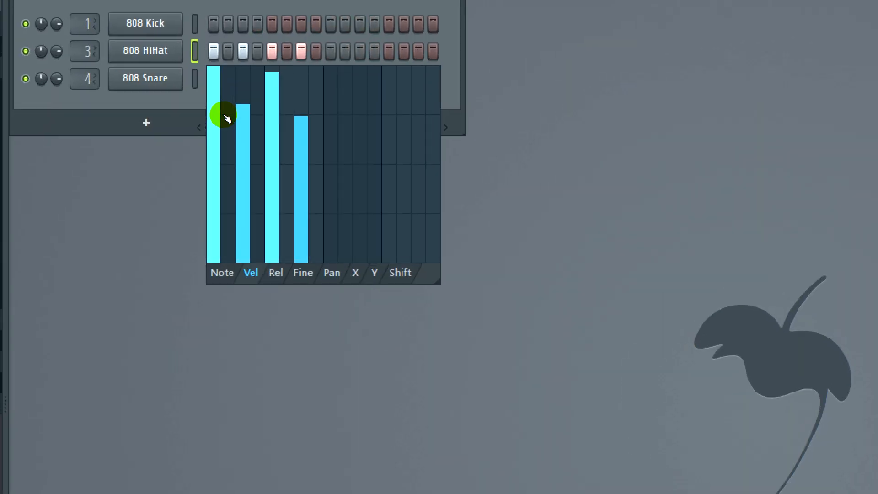
# Open the 808 HiHat notes in the piano roll and duplicate the four hits to fill the rest of the bar
pyautogui.rightClick(165, 51)
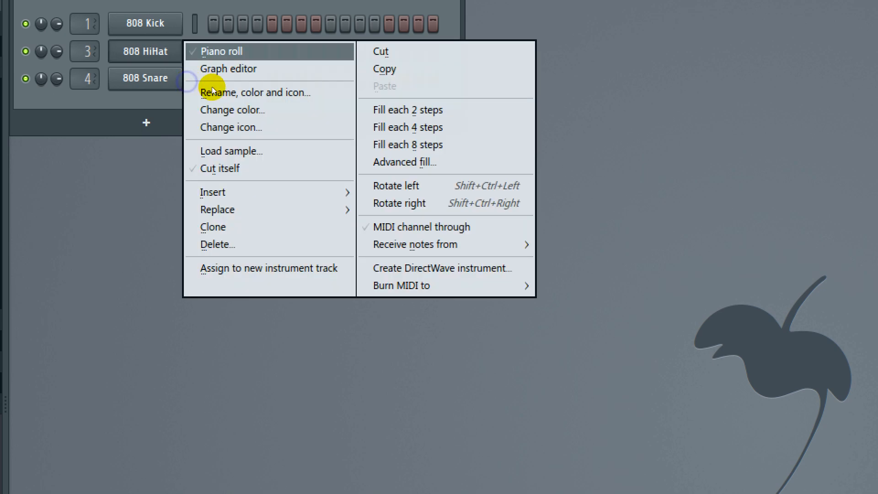
pyautogui.click(214, 51)
pyautogui.moveTo(273, 88); pyautogui.dragTo(77, 163)
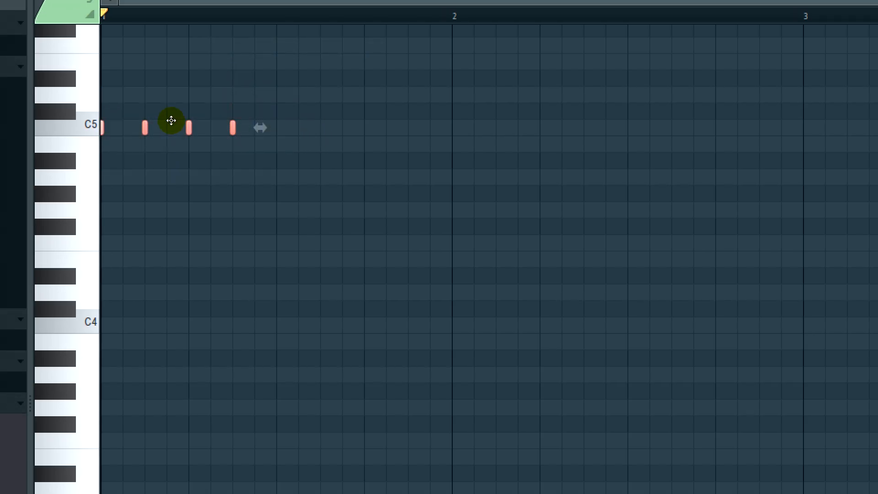
pyautogui.hotkey('ctrl', 'b')
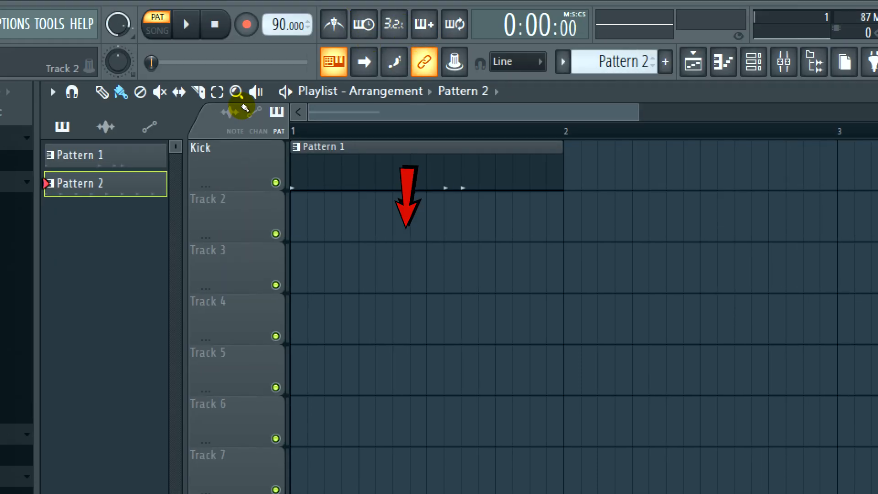
# Place Pattern 2 at bar 1 of Track 2 and play the arrangement in song mode
pyautogui.click(320, 215)
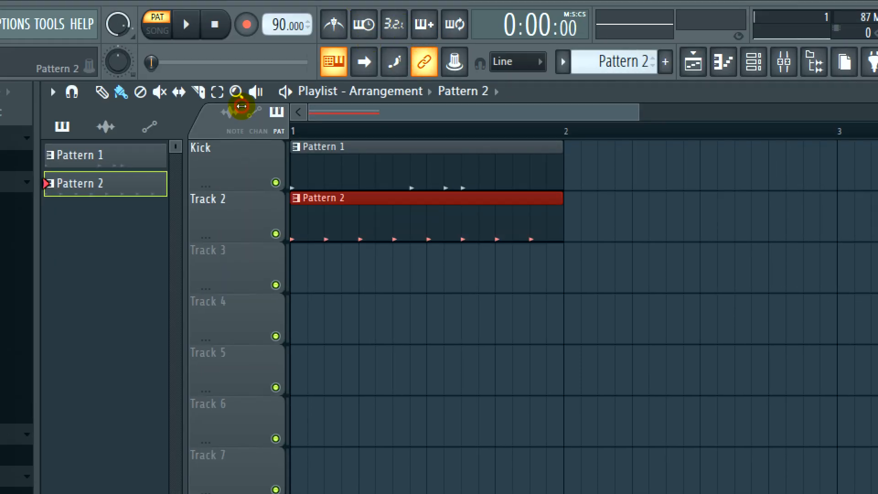
pyautogui.click(158, 28)
pyautogui.press('space')
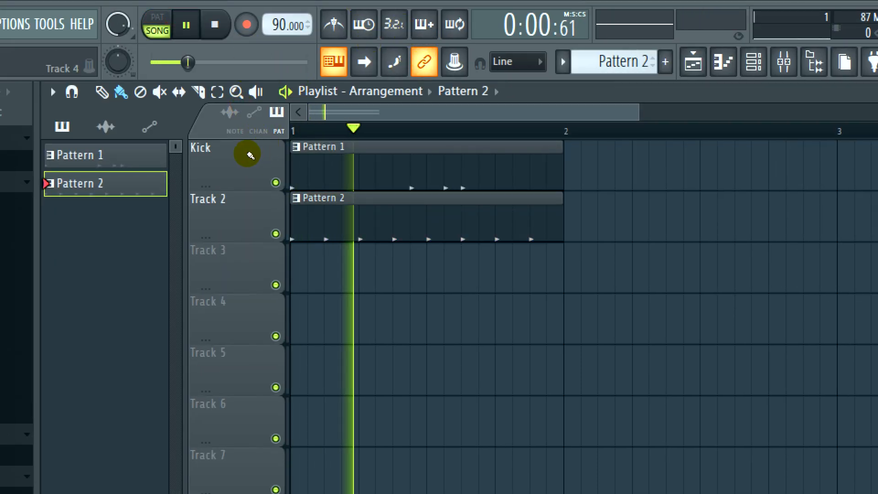
pyautogui.press('space')
# Rename playlist Track 2 as Hi-Hat
pyautogui.rightClick(231, 213)
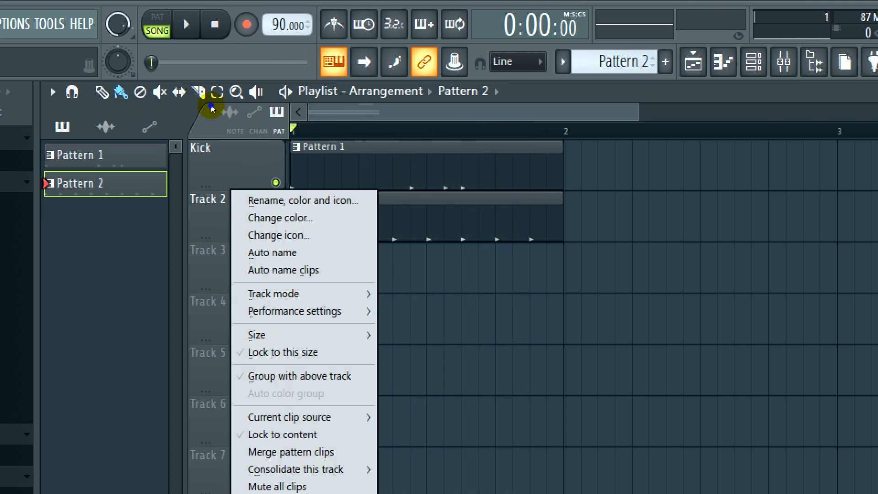
pyautogui.click(283, 200)
pyautogui.write('Hi-Ha')
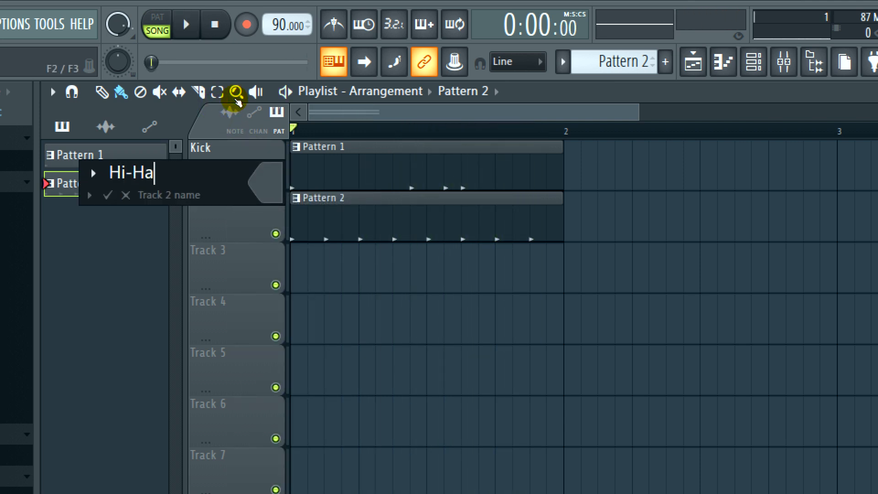
pyautogui.write('t')
pyautogui.press('Return')
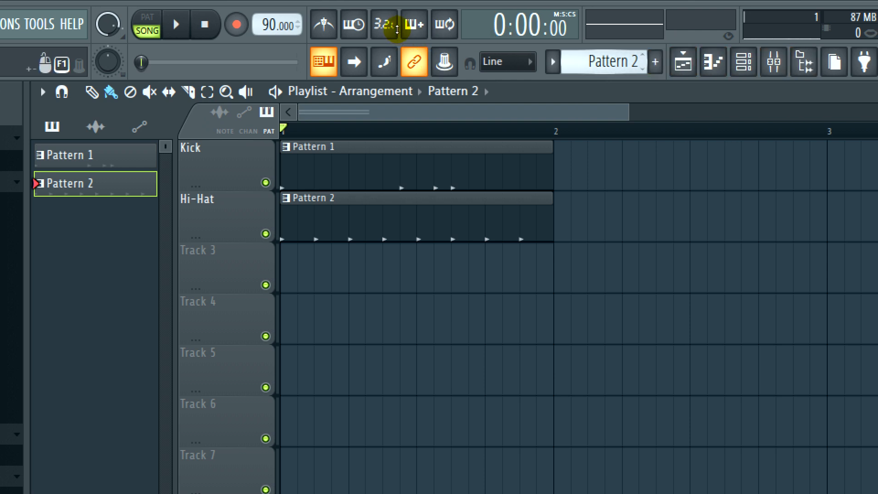
# Create Pattern 3 with 808 Snare hits on steps 5 and 13, place it at bar 1 of Track 3, and play the arrangement
pyautogui.press('F4')
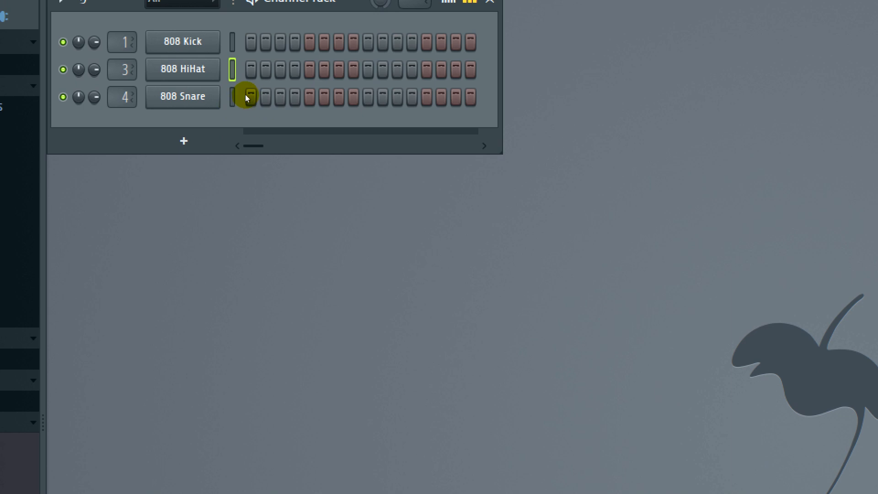
pyautogui.rightClick(182, 96)
pyautogui.click(260, 102)
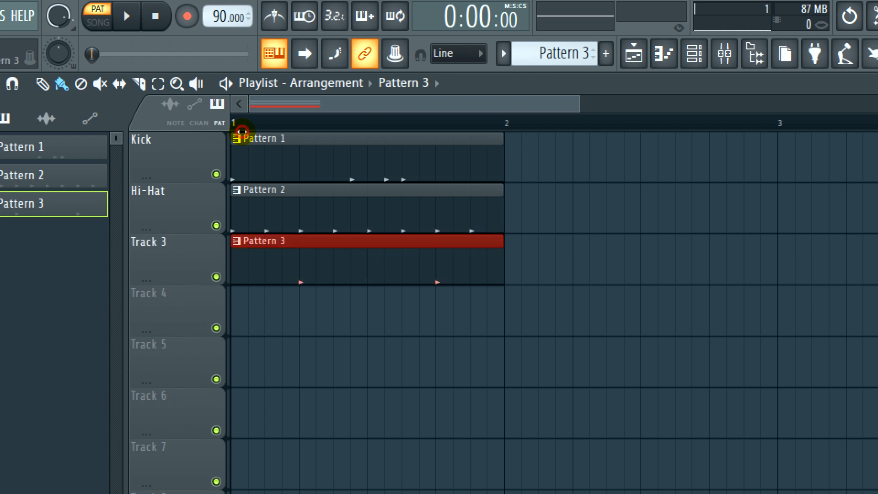
pyautogui.press('space')
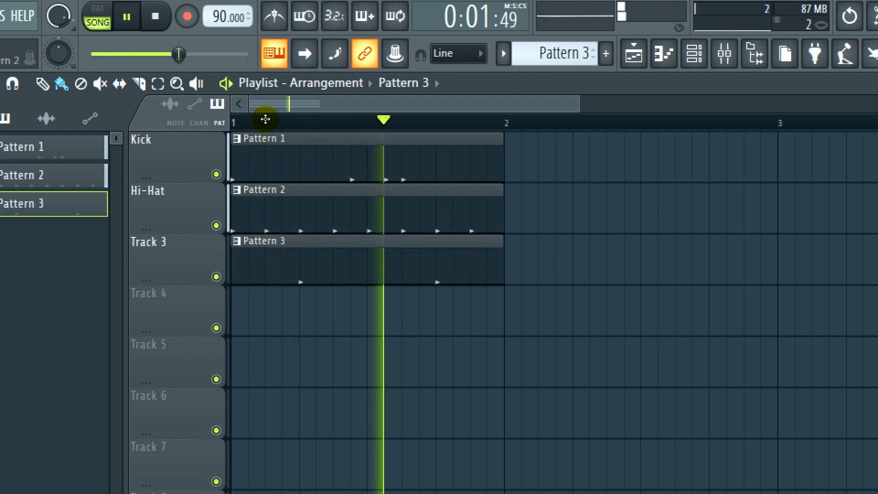
pyautogui.press('space')
# Rename playlist Track 3 as Snare
pyautogui.rightClick(181, 235)
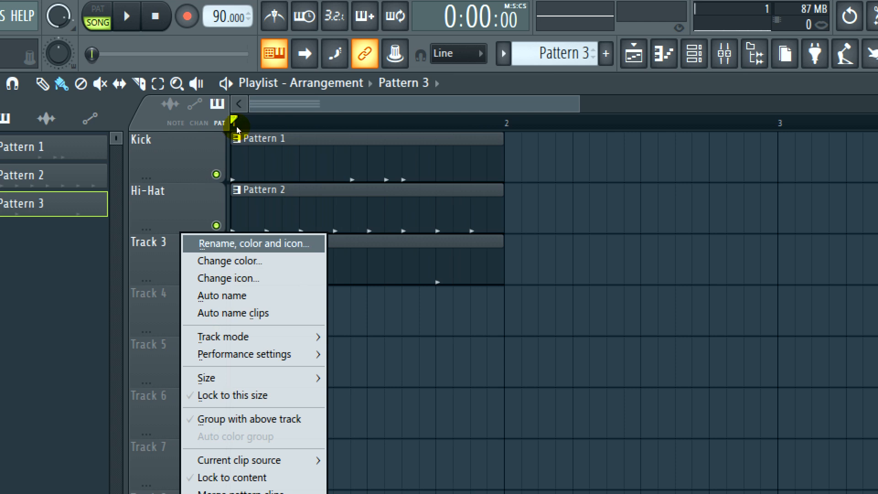
pyautogui.click(224, 244)
pyautogui.press('Return')
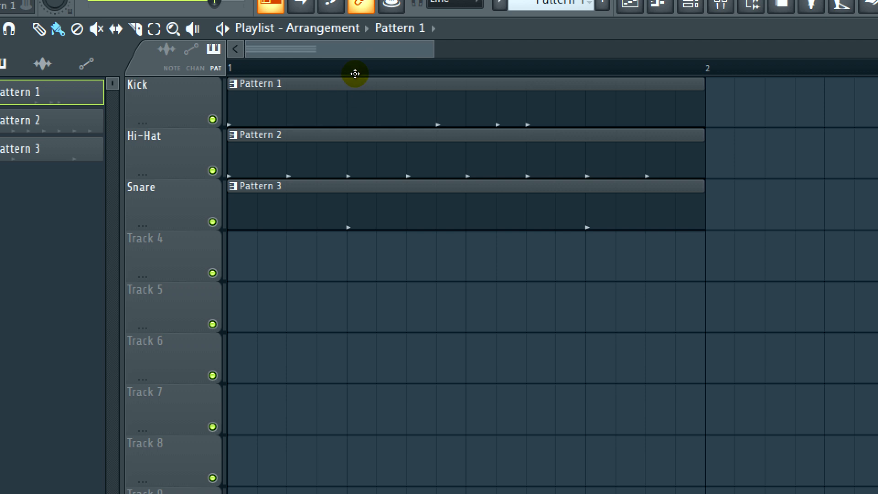
# Select the Kick, Hi-Hat and Snare clips together and try copying them to the following bars
pyautogui.scroll(-3, 359, 69)
pyautogui.scroll(-3, 361, 69)
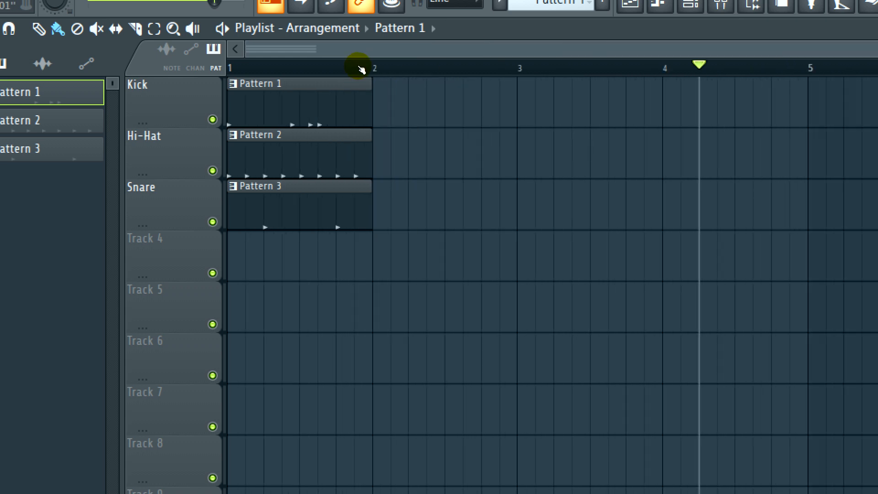
pyautogui.scroll(-3, 361, 68)
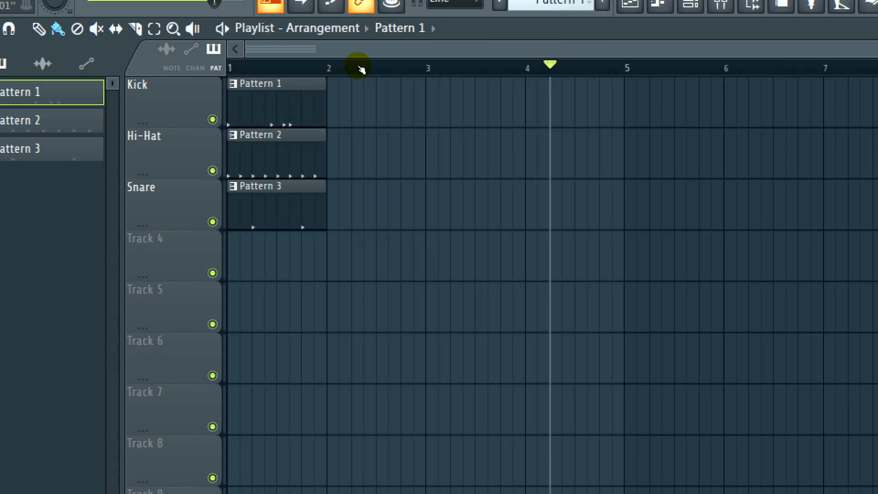
pyautogui.scroll(-1, 361, 68)
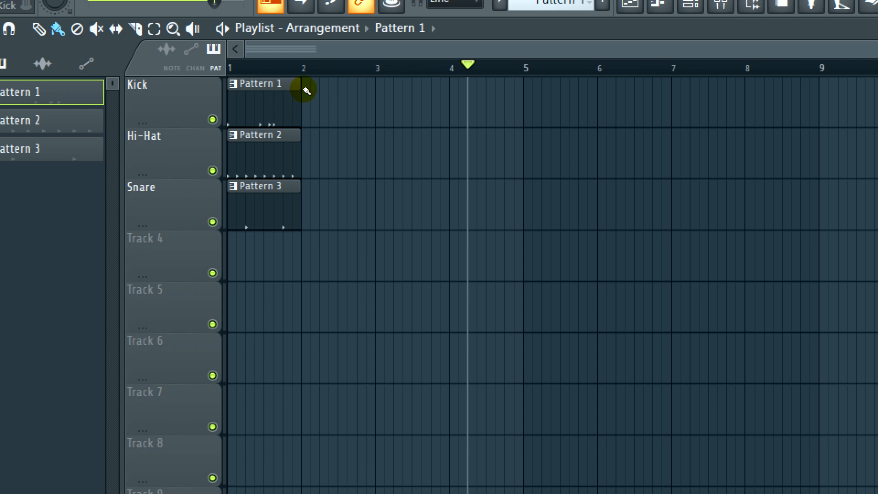
pyautogui.moveTo(356, 78); pyautogui.dragTo(259, 228)
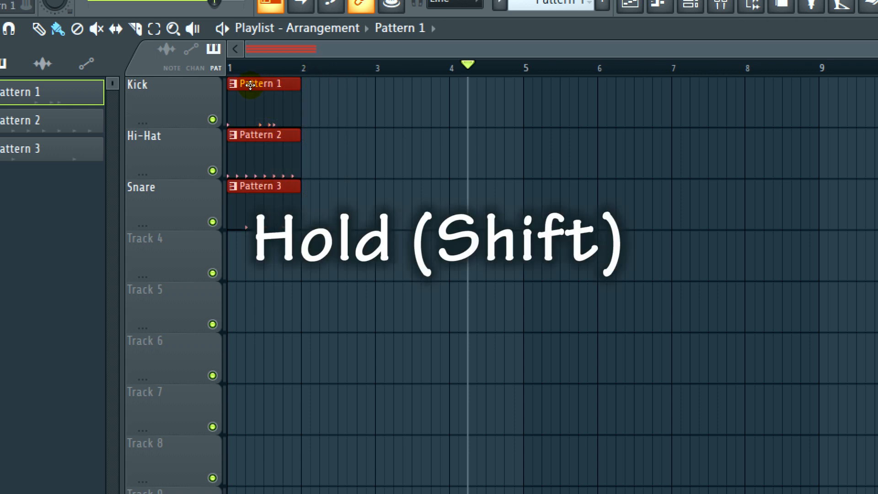
pyautogui.moveTo(250, 85); pyautogui.dragTo(329, 83)
pyautogui.moveTo(329, 83)
pyautogui.mouseDown()
pyautogui.moveTo(366, 84)
pyautogui.moveTo(297, 124)
pyautogui.moveTo(349, 106)
pyautogui.moveTo(394, 119)
pyautogui.mouseUp()
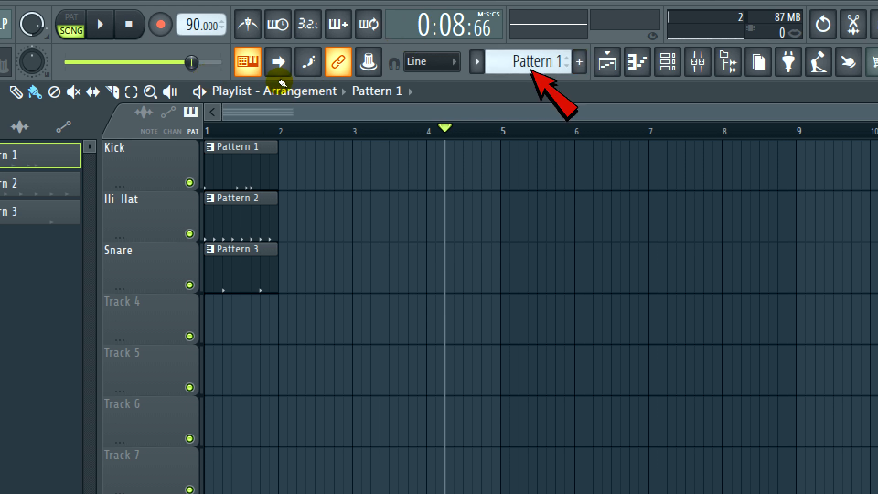
# Fill bars 2 to 4 with Pattern 1 on the Kick track, Pattern 2 on Hi-Hat and Pattern 3 on Snare
pyautogui.moveTo(282, 84); pyautogui.dragTo(364, 85)
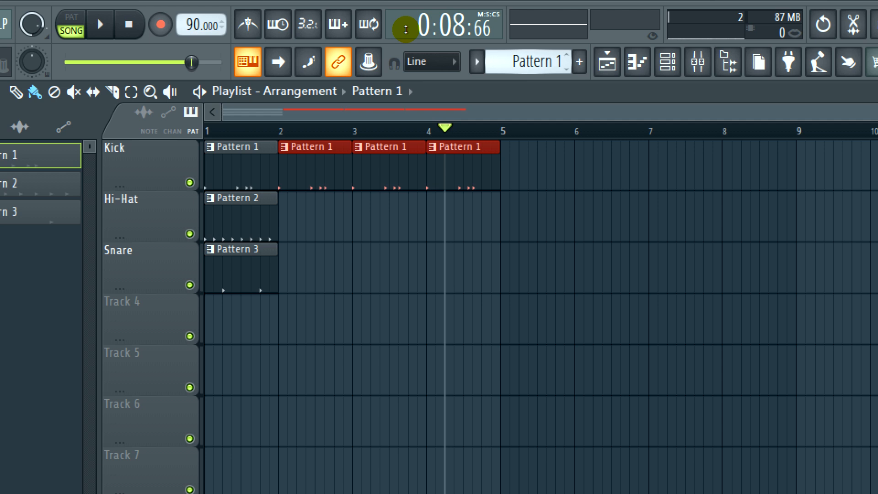
pyautogui.scroll(1, 406, 29)
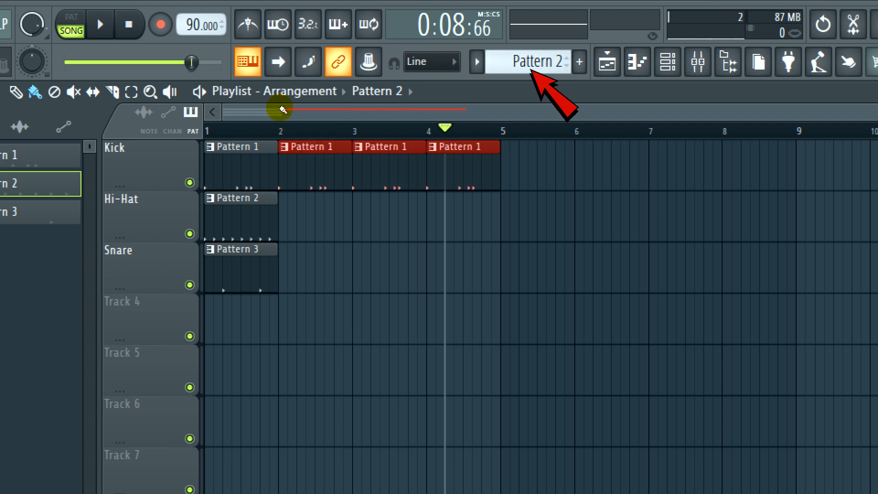
pyautogui.moveTo(283, 109); pyautogui.dragTo(352, 112)
pyautogui.scroll(1, 399, 27)
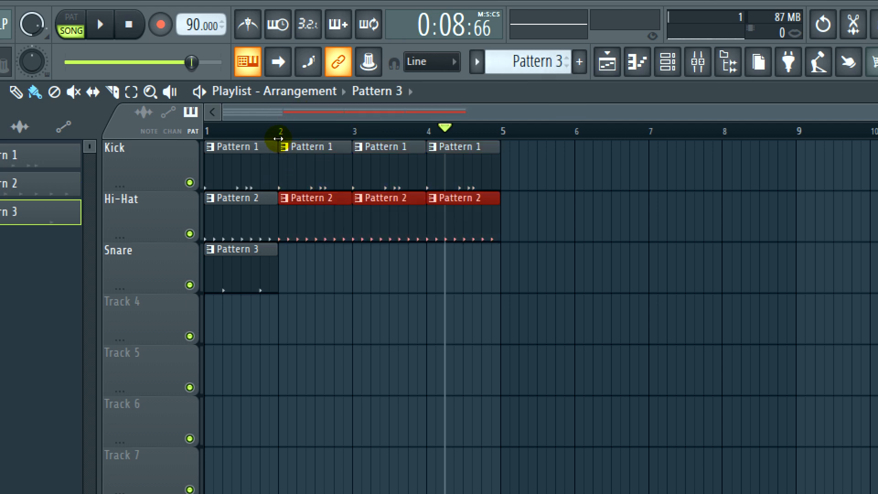
pyautogui.moveTo(280, 136); pyautogui.dragTo(357, 141)
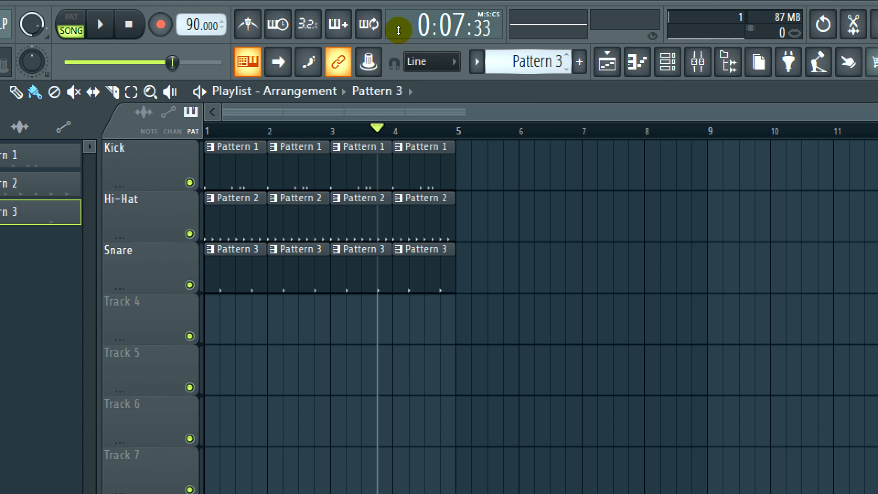
# Create Pattern 4 in pattern mode with 808 Kick hits on steps 1, 2, 4, 6, 7, 8 and 9, auditioning it while building
pyautogui.press('F4')
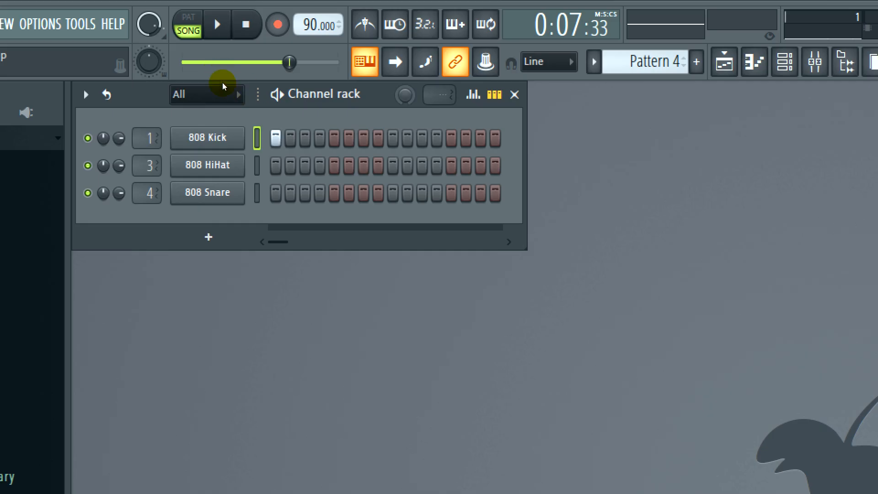
pyautogui.click(188, 17)
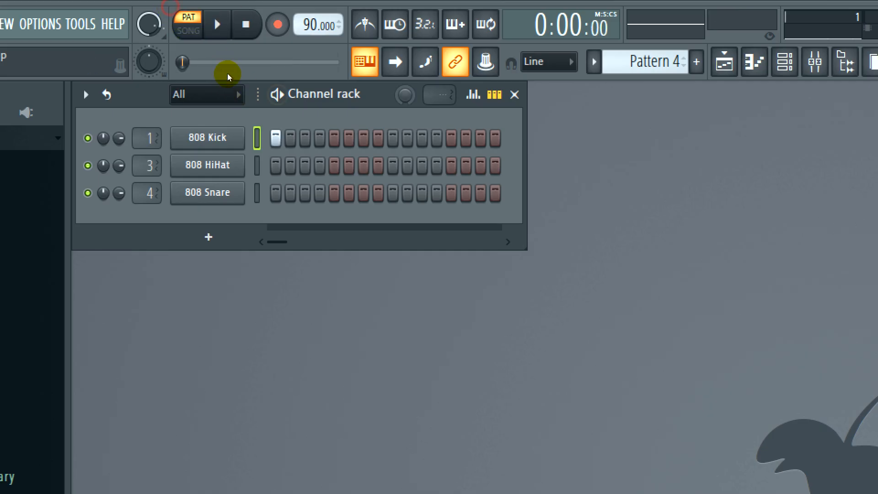
pyautogui.click(291, 138)
pyautogui.press('space')
pyautogui.press('space')
pyautogui.click(320, 138)
pyautogui.press('space')
pyautogui.press('space')
pyautogui.click(348, 138)
pyautogui.click(364, 138)
pyautogui.click(378, 138)
pyautogui.press('space')
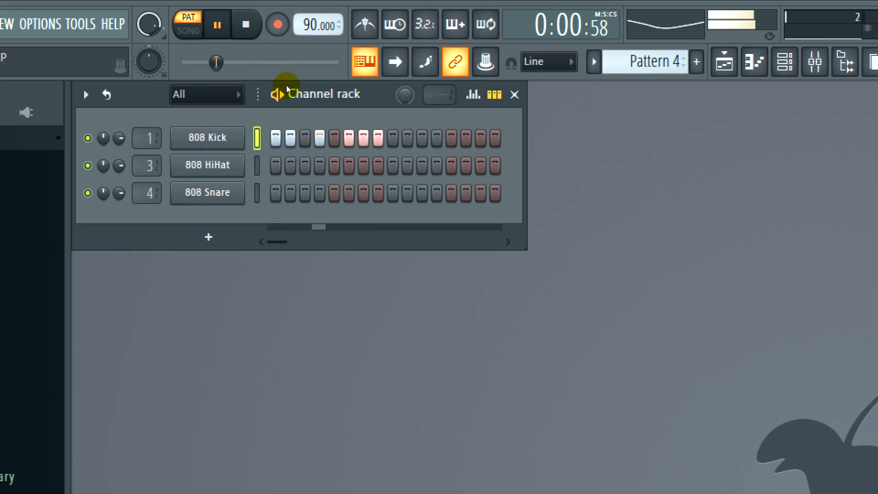
pyautogui.click(393, 138)
pyautogui.press('space')
# Turn on the metronome and reshape the velocities of Pattern 4's 808 Kick notes in the piano roll, playing back the result
pyautogui.hotkey('ctrl', 'm')
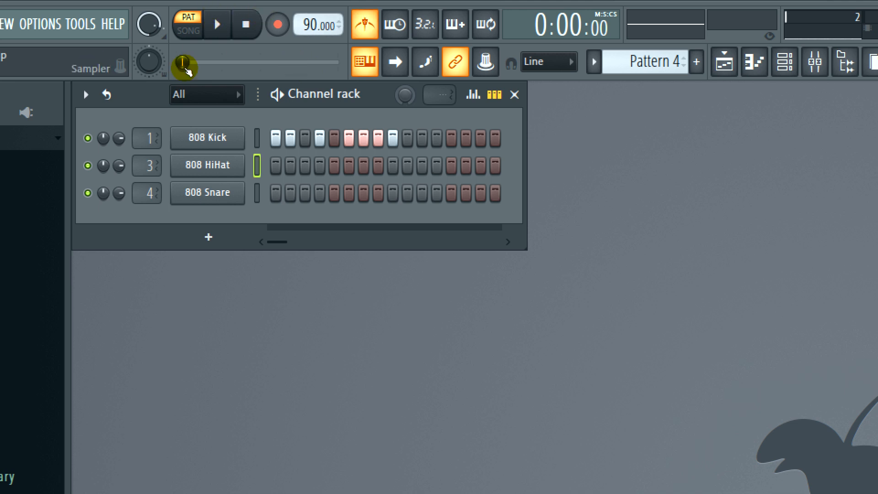
pyautogui.rightClick(240, 135)
pyautogui.click(269, 137)
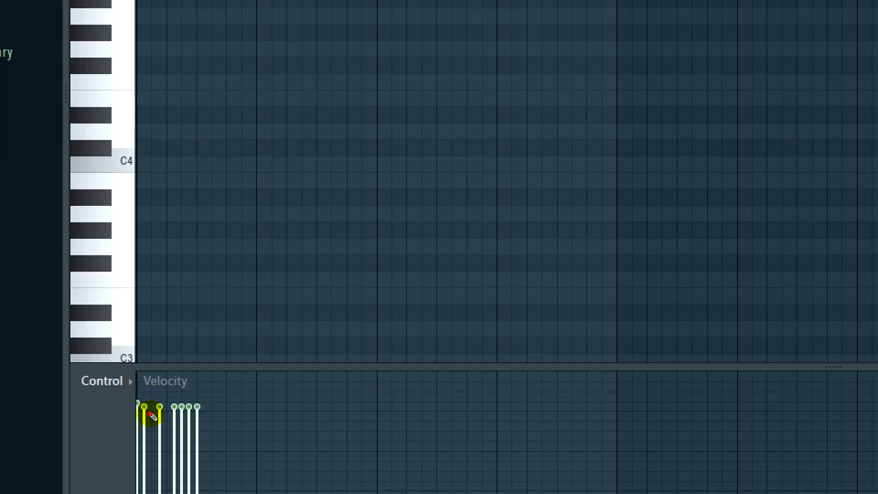
pyautogui.moveTo(157, 410)
pyautogui.mouseDown()
pyautogui.moveTo(177, 402)
pyautogui.moveTo(180, 388)
pyautogui.mouseUp()
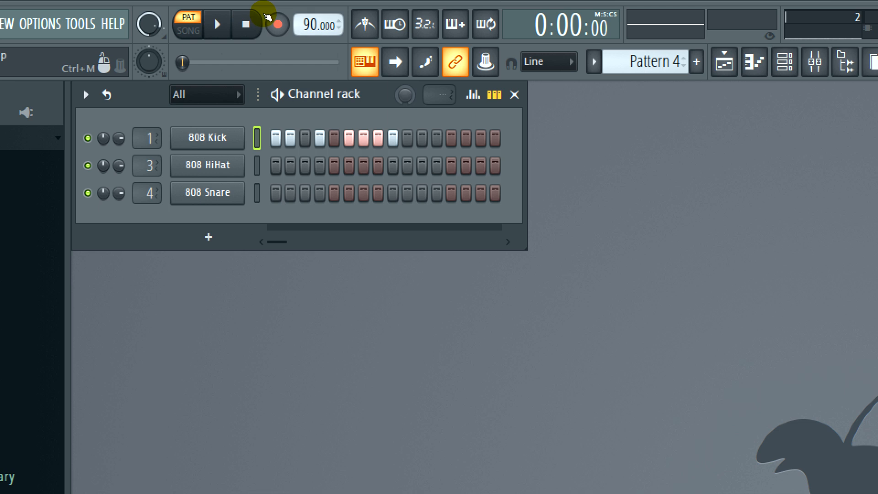
pyautogui.press('space')
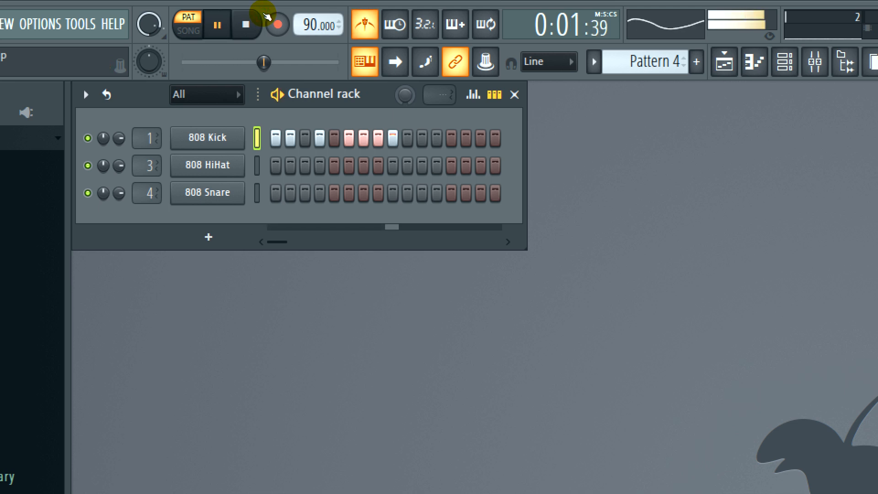
pyautogui.press('space')
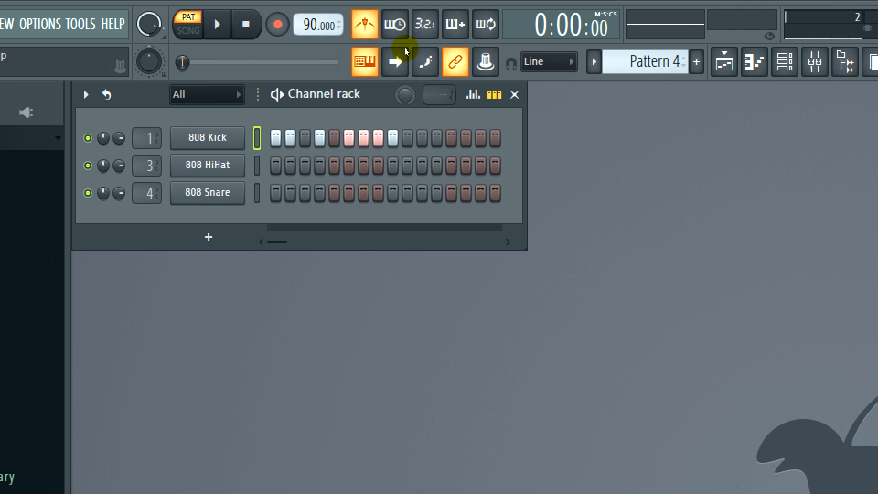
# Create Pattern 5 with 808 HiHat hits on steps 3, 6, 8, 9, 10, 11, 13 and 15, and vary their velocities
pyautogui.press('F4')
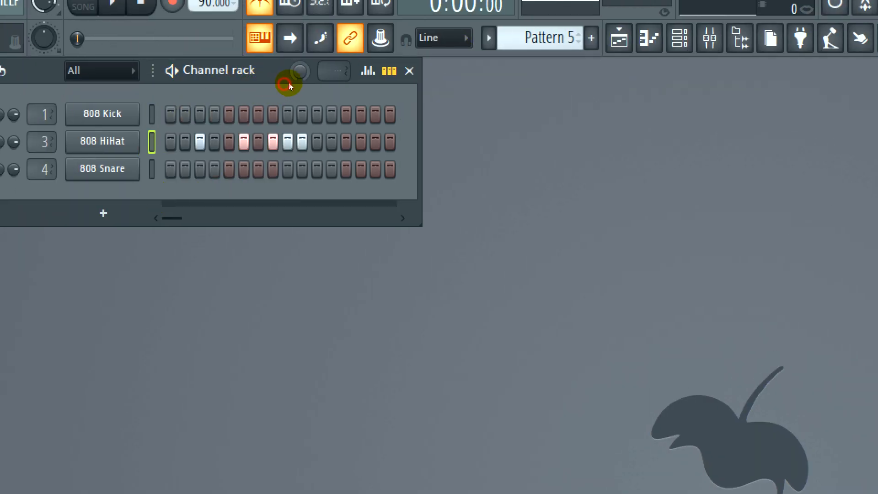
pyautogui.rightClick(137, 137)
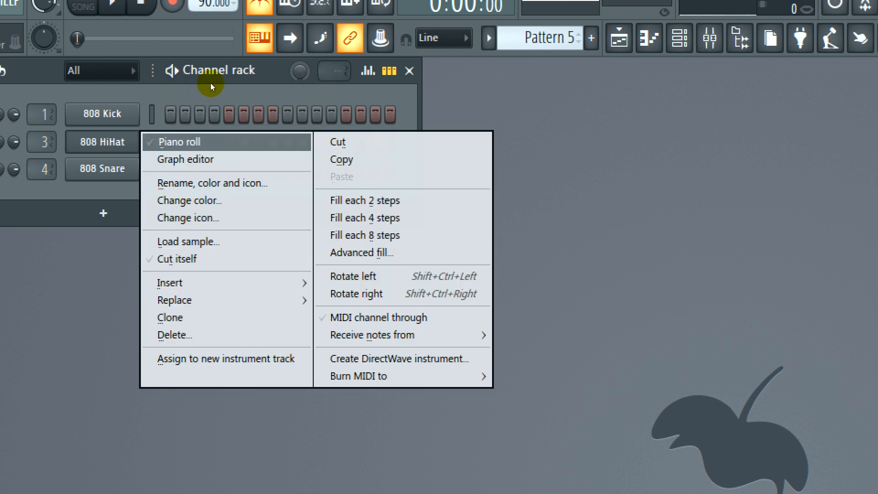
pyautogui.click(160, 142)
pyautogui.moveTo(167, 413)
pyautogui.mouseDown()
pyautogui.moveTo(200, 397)
pyautogui.moveTo(200, 420)
pyautogui.mouseUp()
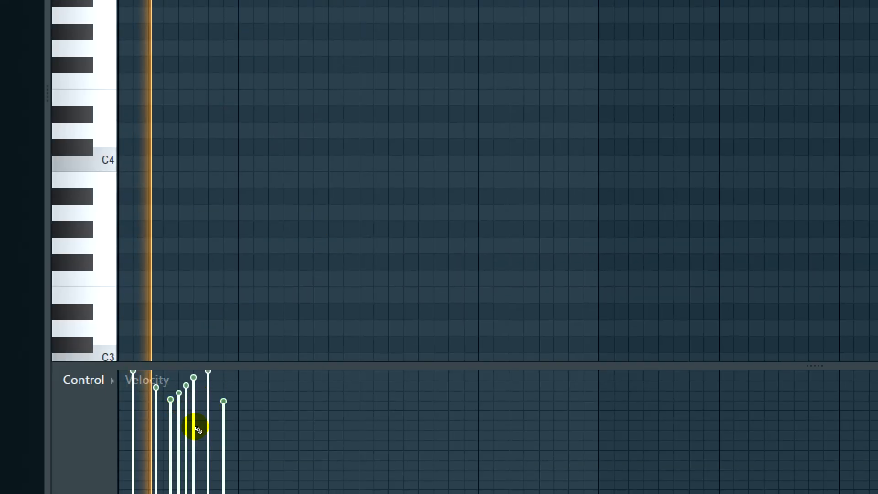
pyautogui.press('space')
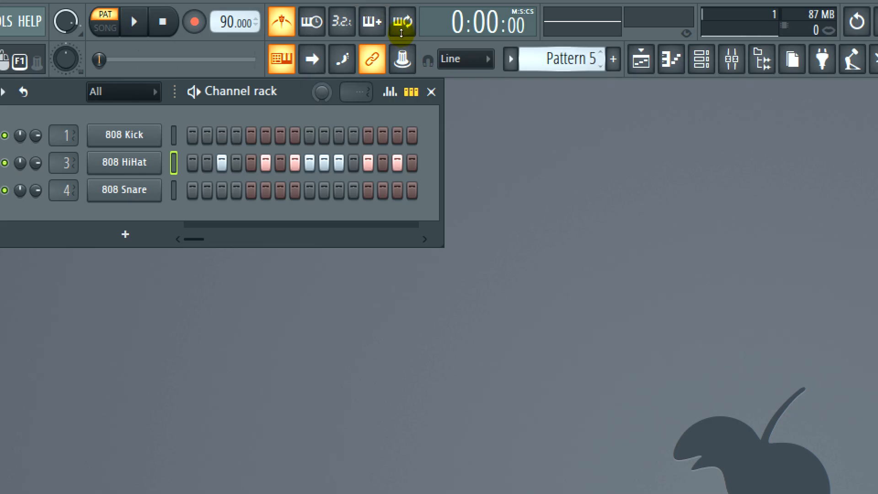
# Create Pattern 6 with 808 Snare hits on steps 5, 6, 13 and 15, and adjust their velocities in the piano roll
pyautogui.press('KP_Add')
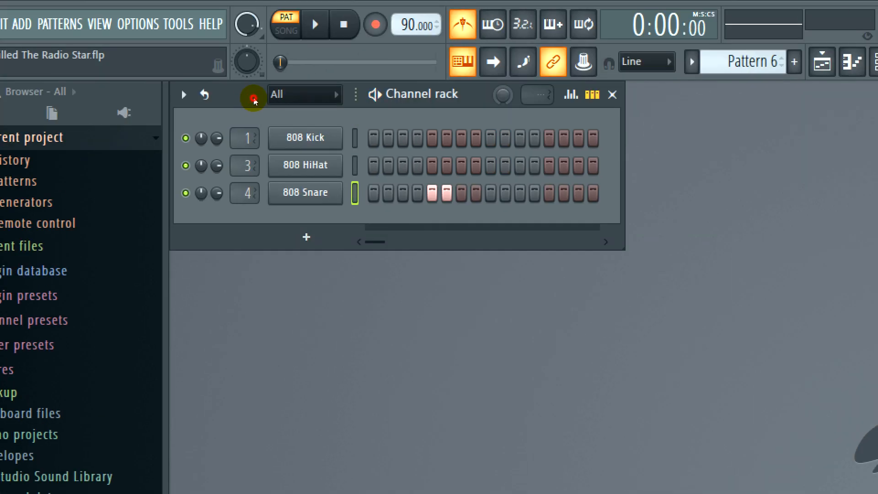
pyautogui.press('space')
pyautogui.click(549, 193)
pyautogui.click(579, 193)
pyautogui.press('space')
pyautogui.rightClick(339, 187)
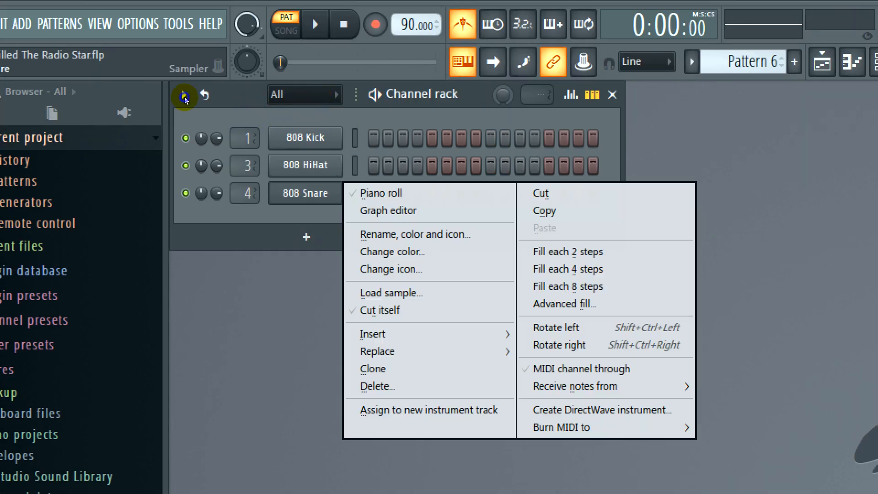
pyautogui.click(411, 193)
pyautogui.moveTo(282, 425); pyautogui.dragTo(357, 415)
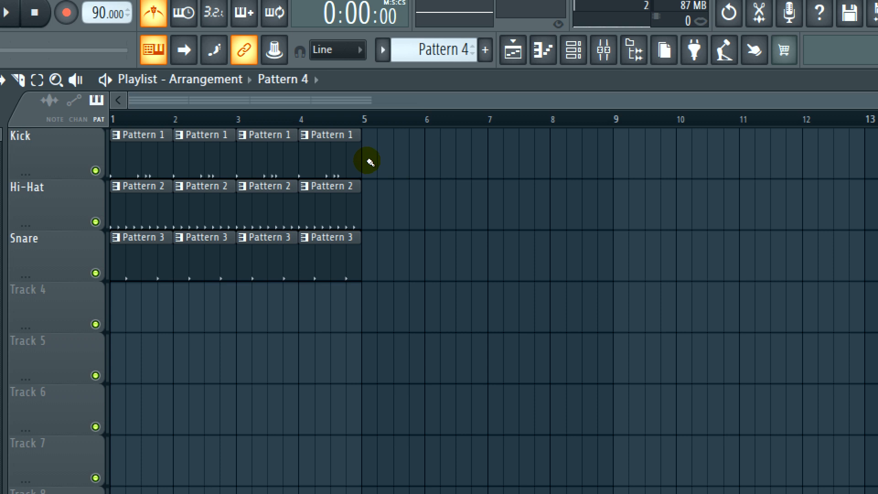
# Place Pattern 4 on bars 5 to 8 of playlist Track 4 and rename the track Pre-Chorus Kick
pyautogui.moveTo(370, 162); pyautogui.dragTo(472, 163)
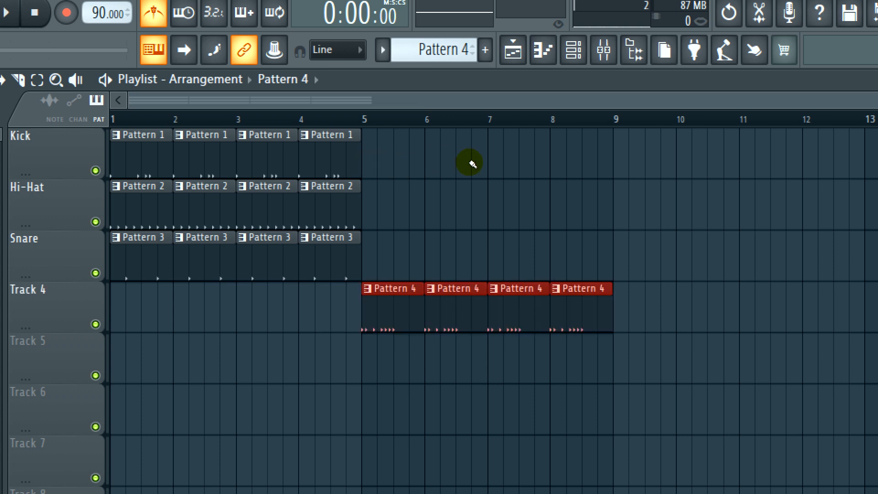
pyautogui.rightClick(59, 285)
pyautogui.click(129, 291)
pyautogui.write('Pre-Chorus Kick')
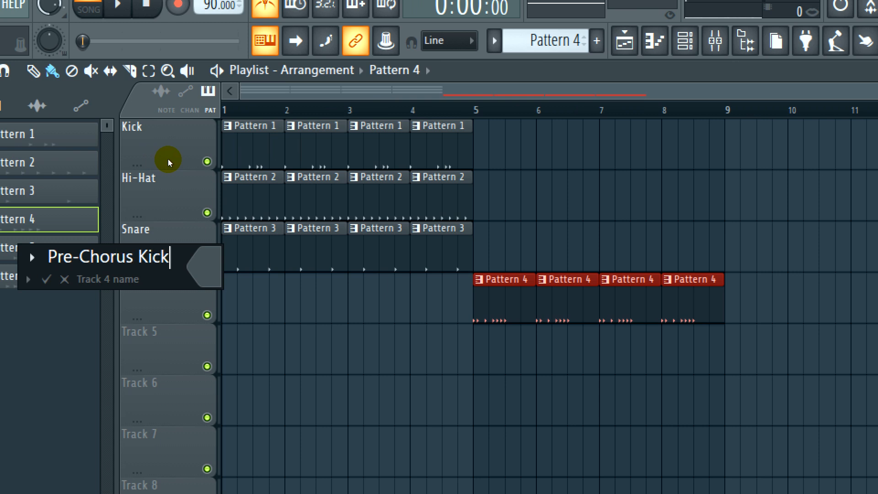
pyautogui.press('Return')
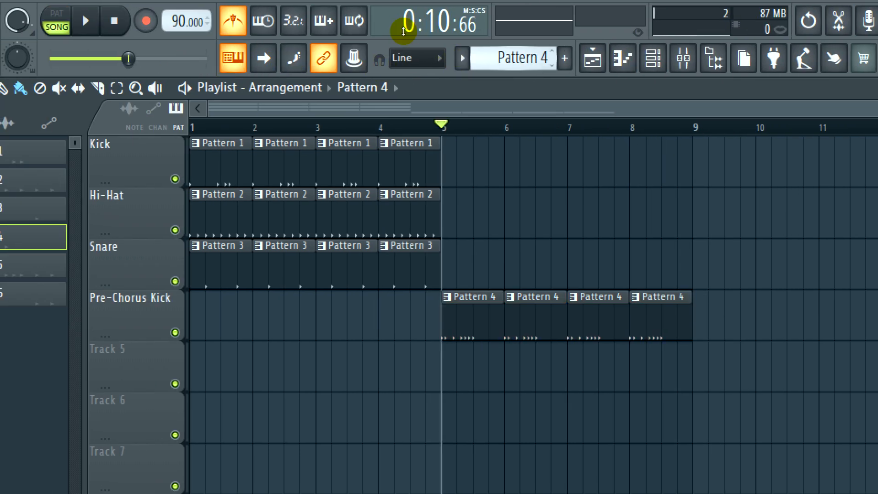
# Place Pattern 5 on bars 5 to 8 of playlist Track 5 and name the track Hi-Hat
pyautogui.click(403, 31)
pyautogui.moveTo(368, 182); pyautogui.dragTo(469, 186)
pyautogui.rightClick(216, 184)
pyautogui.click(236, 180)
pyautogui.write('Hi-Hat')
pyautogui.press('Return')
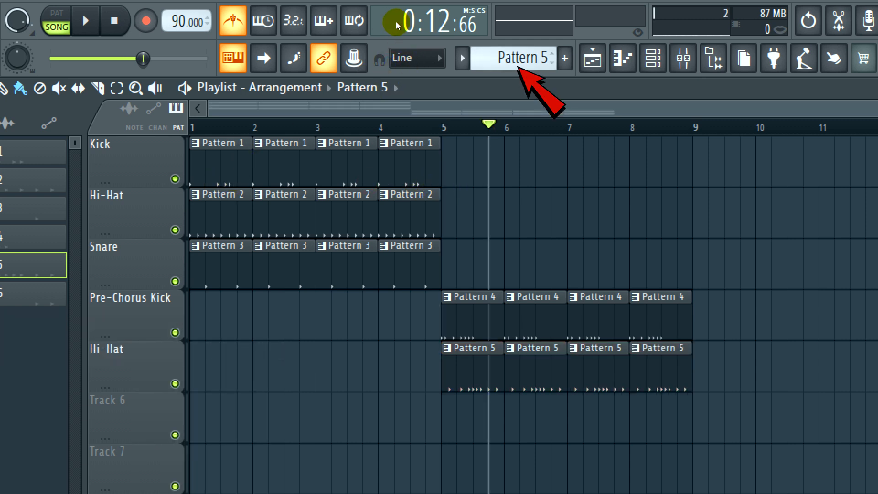
# Place Pattern 6 on bars 5 to 8 of playlist Track 6 and rename the track Pre-Chorus Snare
pyautogui.press('+')
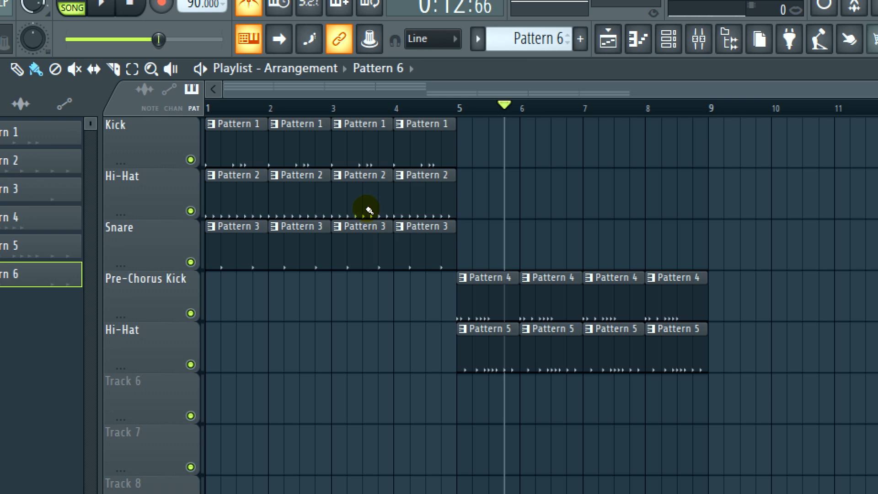
pyautogui.moveTo(369, 210); pyautogui.dragTo(469, 214)
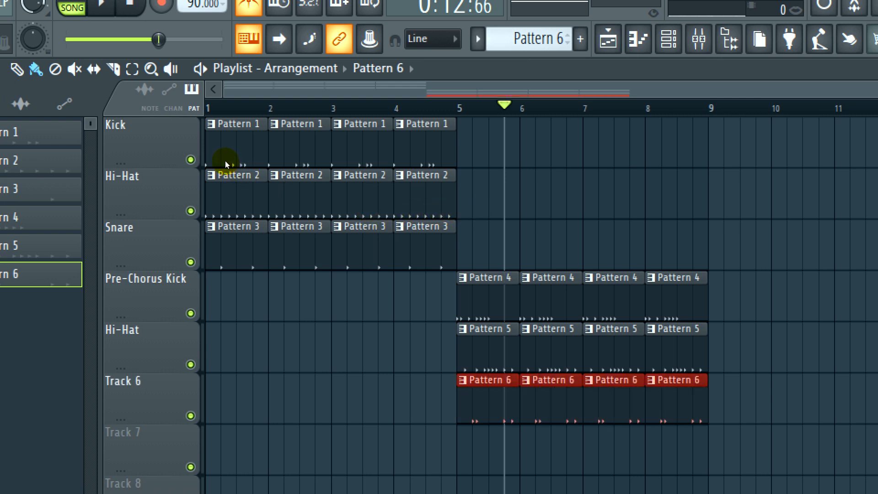
pyautogui.press('space')
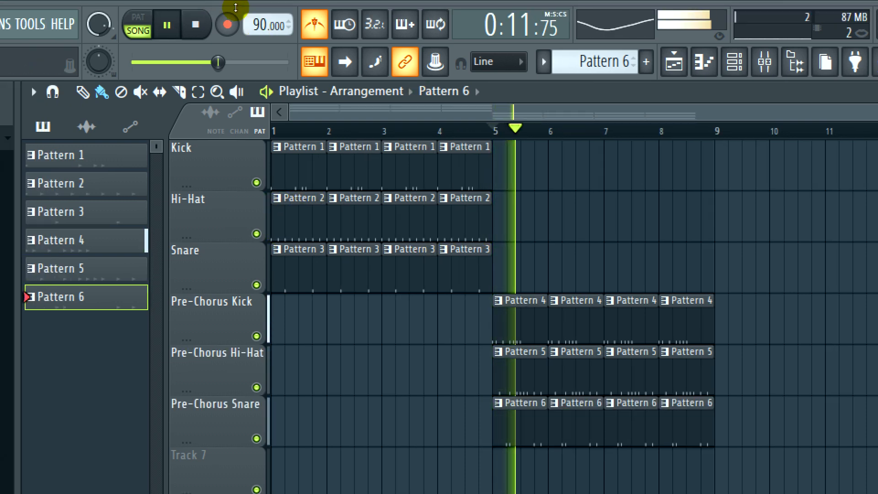
pyautogui.scroll(-1, 470, 91)
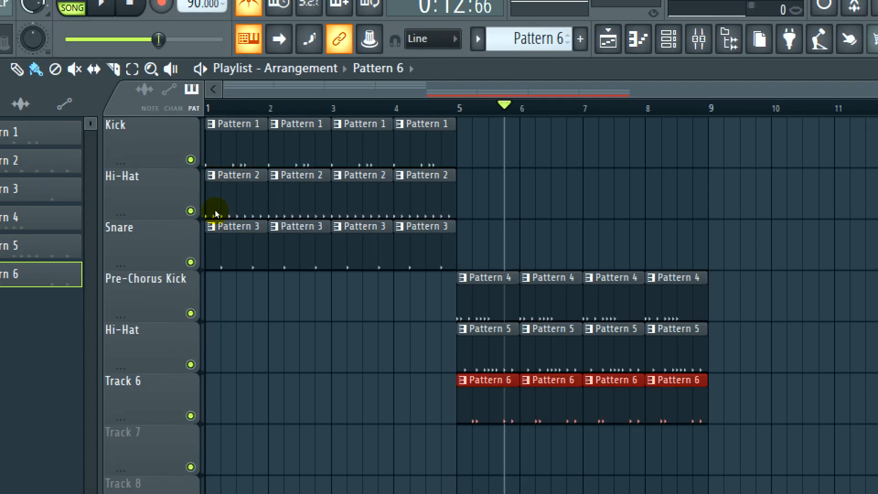
pyautogui.rightClick(154, 374)
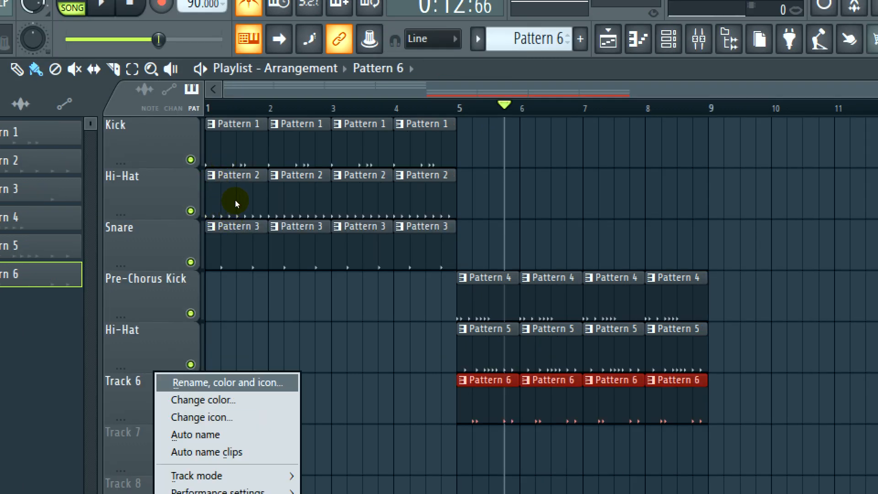
pyautogui.click(228, 382)
pyautogui.write('Pre-Chorus Snare')
pyautogui.press('Return')
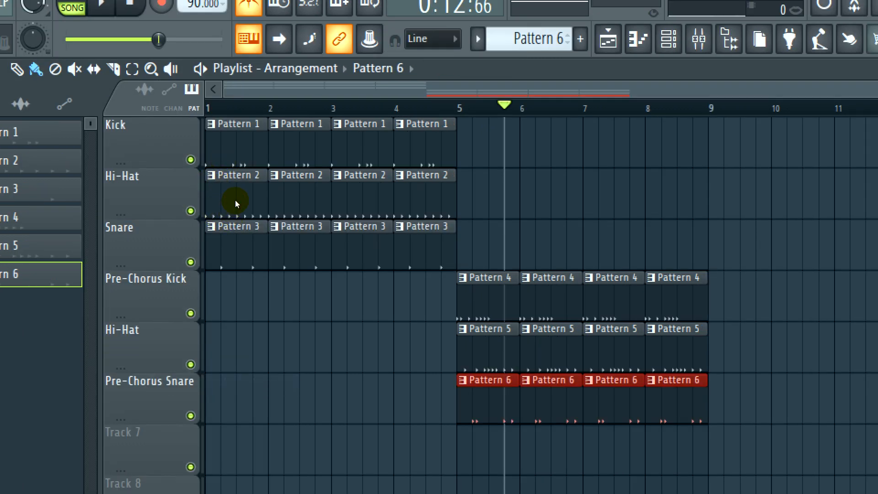
# Rename playlist Track 5 as Pre-Chorus Hi-Hat
pyautogui.rightClick(137, 328)
pyautogui.click(159, 331)
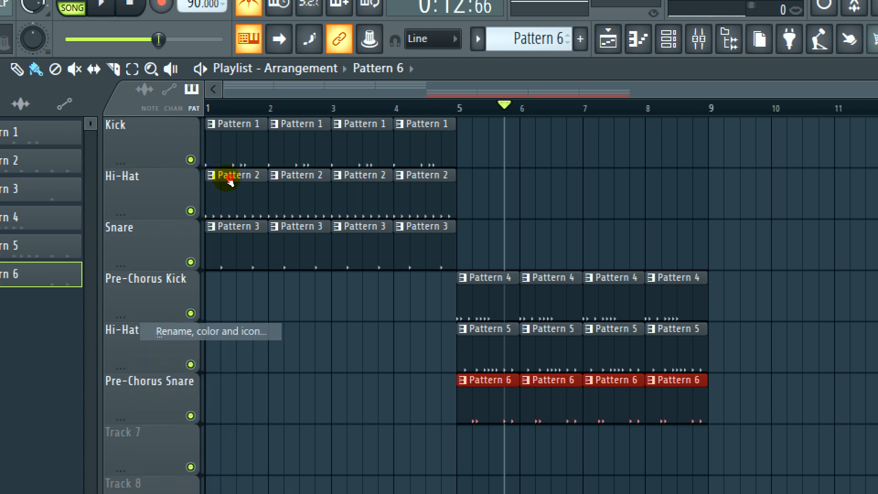
pyautogui.press('Left')
pyautogui.write('Pre-Chorus')
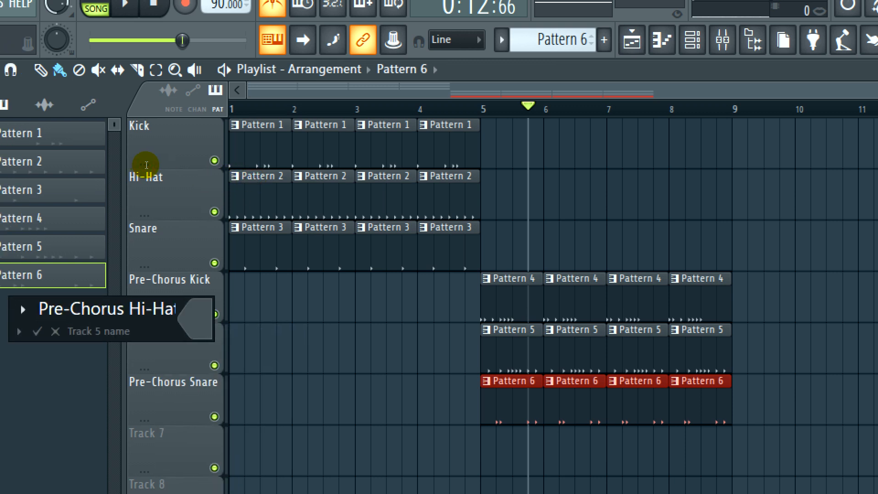
pyautogui.press('Return')
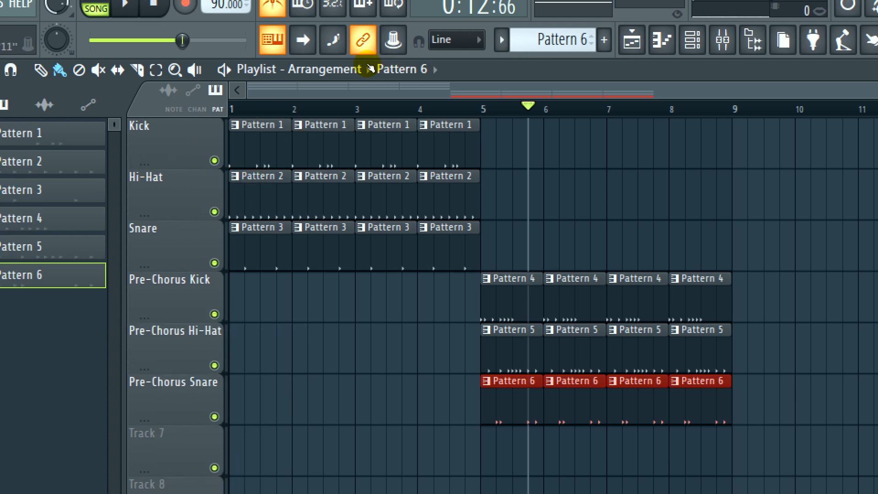
# Delete the Pattern 4, 5 and 6 clips from the pre-chorus tracks, and erase clips from the Kick, Hi-Hat and Snare tracks
pyautogui.click(481, 109)
pyautogui.moveTo(686, 318)
pyautogui.mouseDown()
pyautogui.moveTo(553, 315)
pyautogui.moveTo(686, 368)
pyautogui.moveTo(521, 418)
pyautogui.mouseUp()
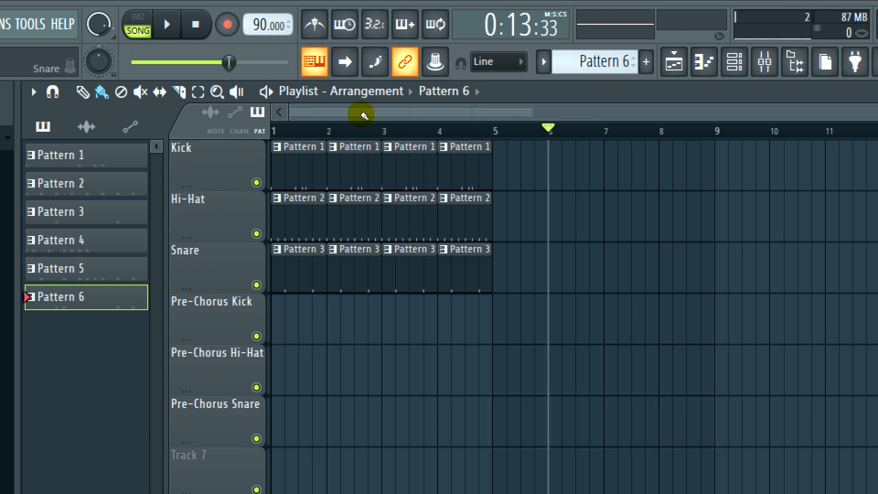
pyautogui.moveTo(485, 172)
pyautogui.mouseDown()
pyautogui.moveTo(359, 174)
pyautogui.moveTo(386, 260)
pyautogui.moveTo(450, 278)
pyautogui.mouseUp()
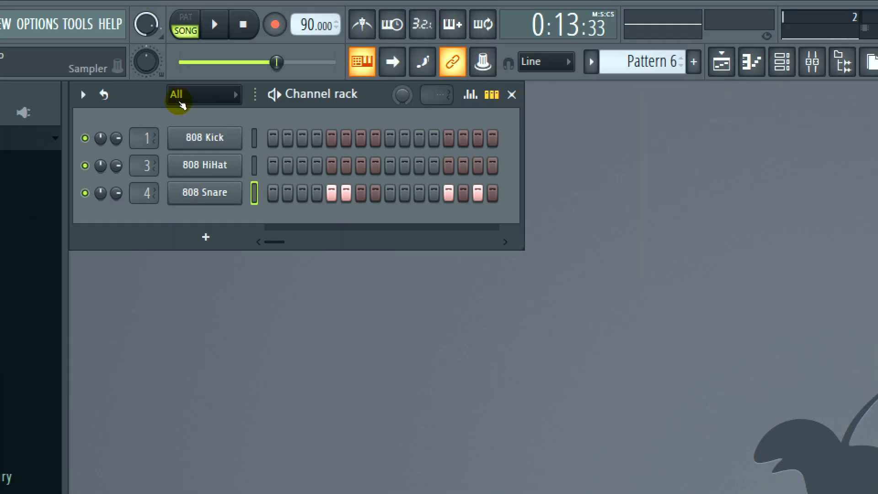
# Erase the programmed steps of Patterns 6, 5 and 4 in the channel rack and return to Pattern 1
pyautogui.scroll(-1, 640, 62)
pyautogui.moveTo(331, 193)
pyautogui.mouseDown()
pyautogui.moveTo(478, 193)
pyautogui.moveTo(300, 165)
pyautogui.mouseUp()
pyautogui.scroll(-1, 654, 61)
pyautogui.moveTo(393, 138); pyautogui.dragTo(273, 138)
pyautogui.scroll(-3, 651, 61)
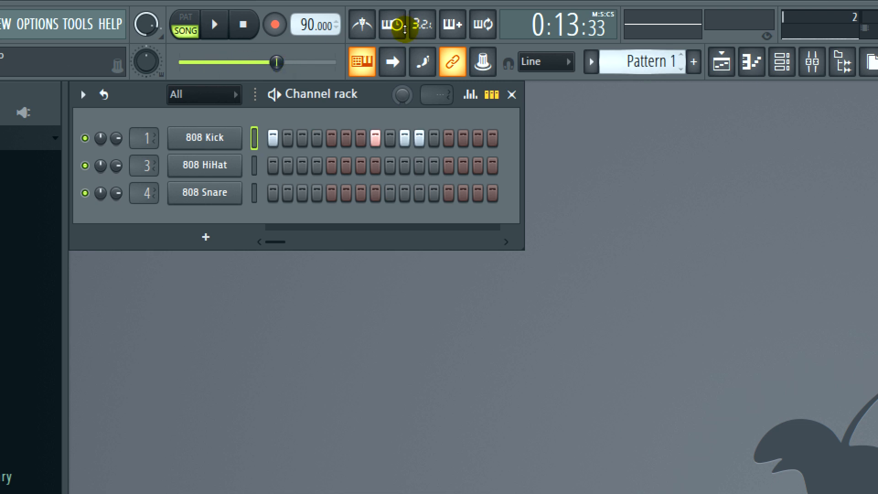
# Open Pattern 1's 808 Kick in the piano roll and duplicate its notes into the second bar
pyautogui.scroll(2, 642, 62)
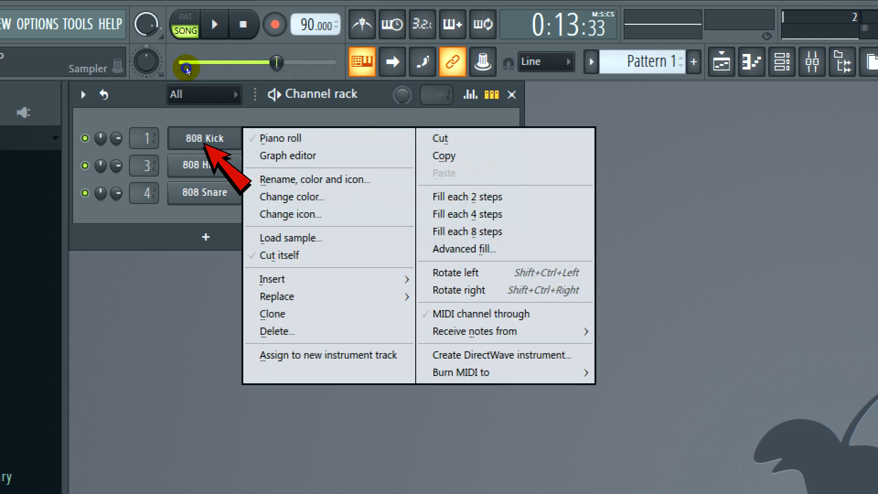
pyautogui.click(300, 138)
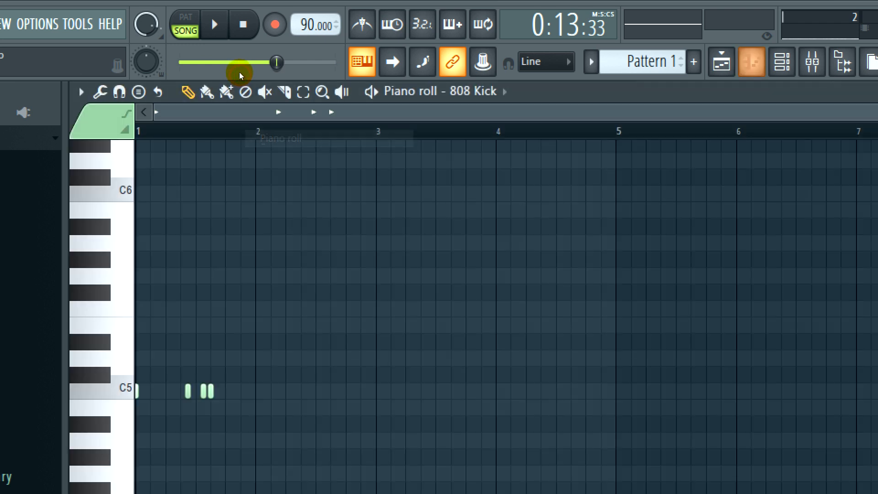
pyautogui.hotkey('ctrl', 'a')
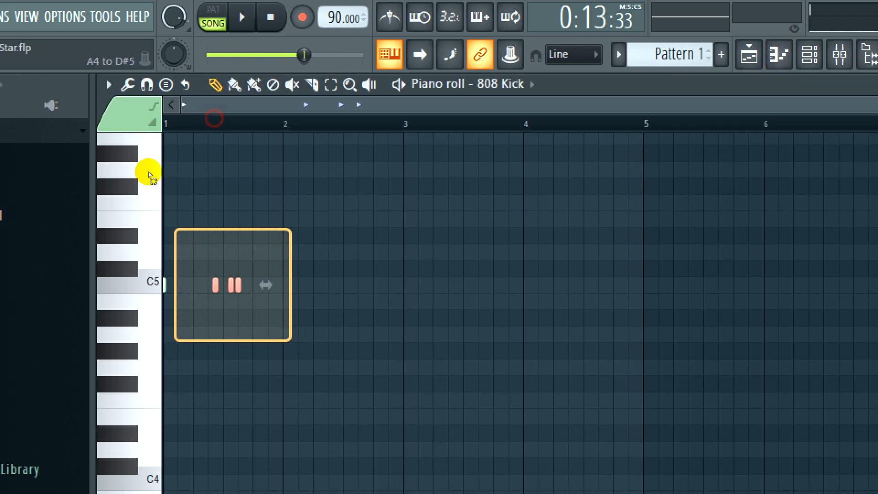
pyautogui.hotkey('ctrl', 'b')
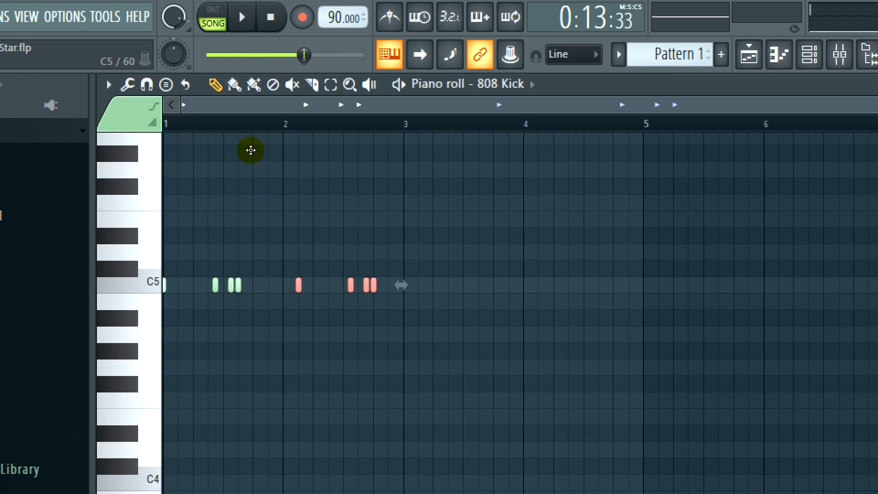
# Extend the 808 Kick pattern through bar 4, add a busier kick variation in bar 5 and duplicate it through bar 8
pyautogui.moveTo(251, 150)
pyautogui.mouseDown()
pyautogui.moveTo(360, 145)
pyautogui.moveTo(315, 138)
pyautogui.mouseUp()
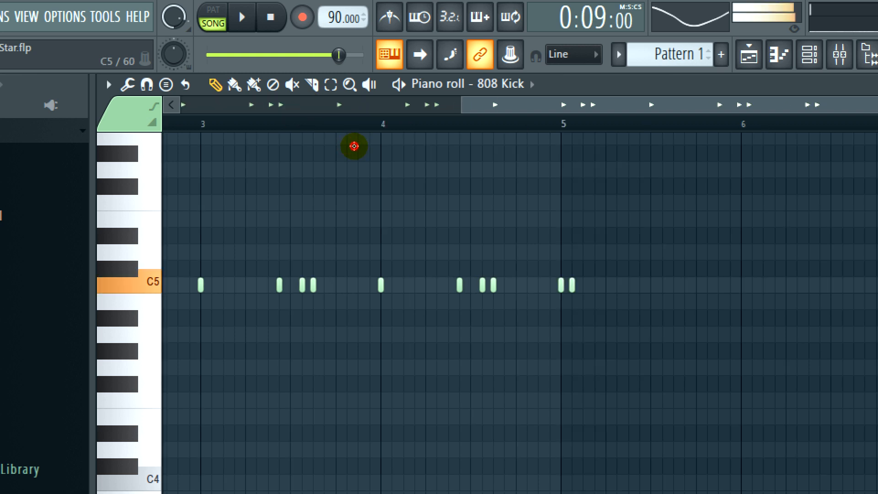
pyautogui.press('l')
pyautogui.press('space')
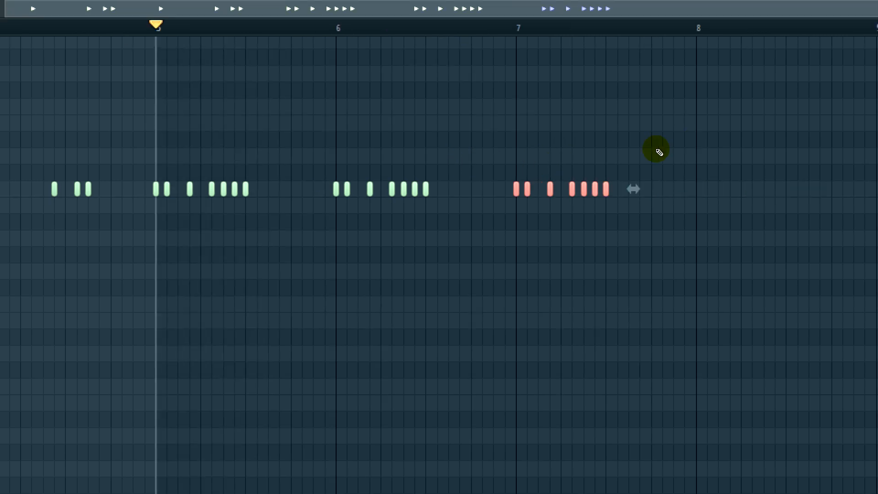
pyautogui.hotkey('ctrl', 'b')
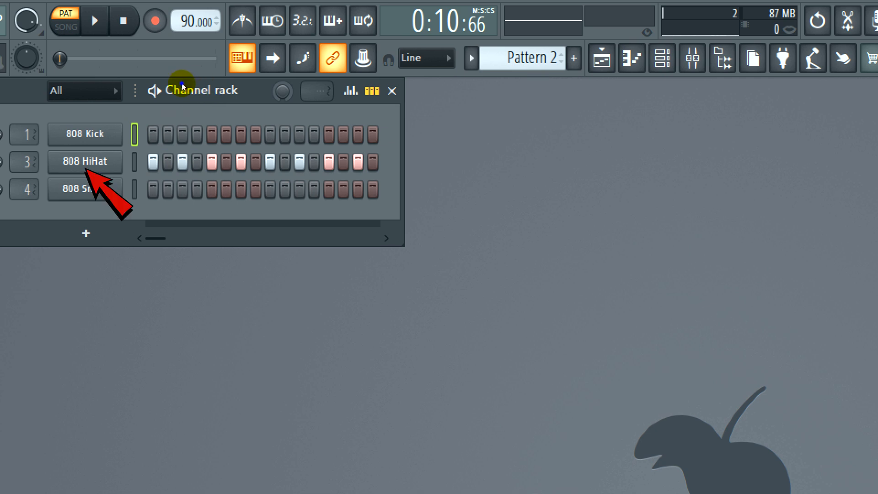
# Open Pattern 2's 808 HiHat in the piano roll and duplicate its one-bar notes through bar 4
pyautogui.rightClick(85, 162)
pyautogui.click(169, 163)
pyautogui.hotkey('ctrl', 'a')
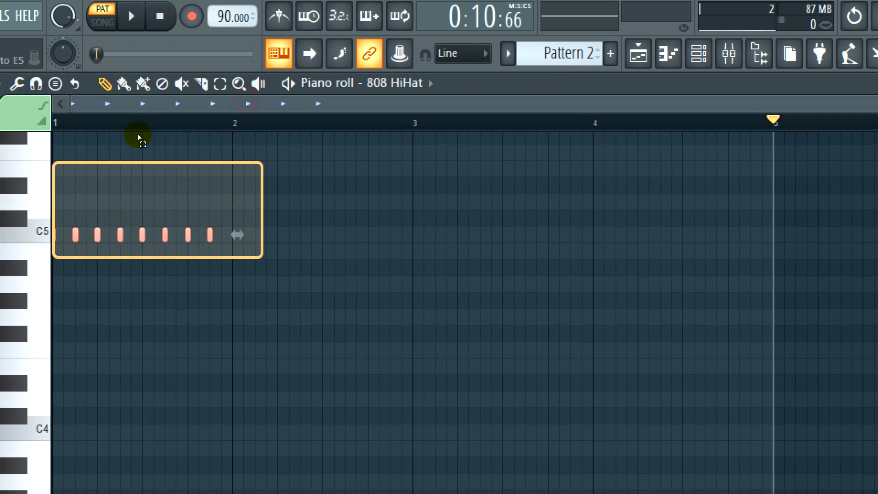
pyautogui.hotkey('ctrl', 'b')
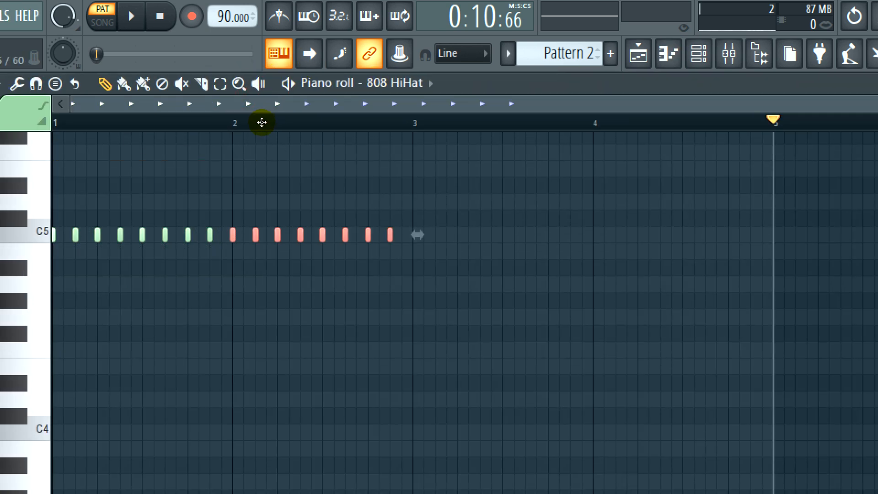
pyautogui.hotkey('ctrl', 'b')
pyautogui.hotkey('ctrl', 'b')
# Draw the first four C5 hi-hat notes of bar 5, ending in a close pair, and audition them
pyautogui.moveTo(382, 121); pyautogui.dragTo(392, 121)
pyautogui.click(404, 120)
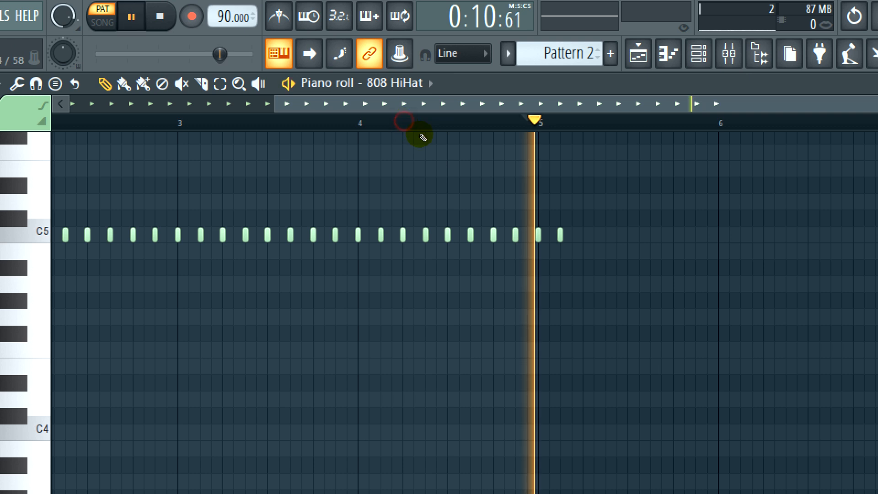
pyautogui.press('space')
pyautogui.press('space')
pyautogui.press('space')
pyautogui.click(415, 121)
pyautogui.click(422, 121)
pyautogui.press('space')
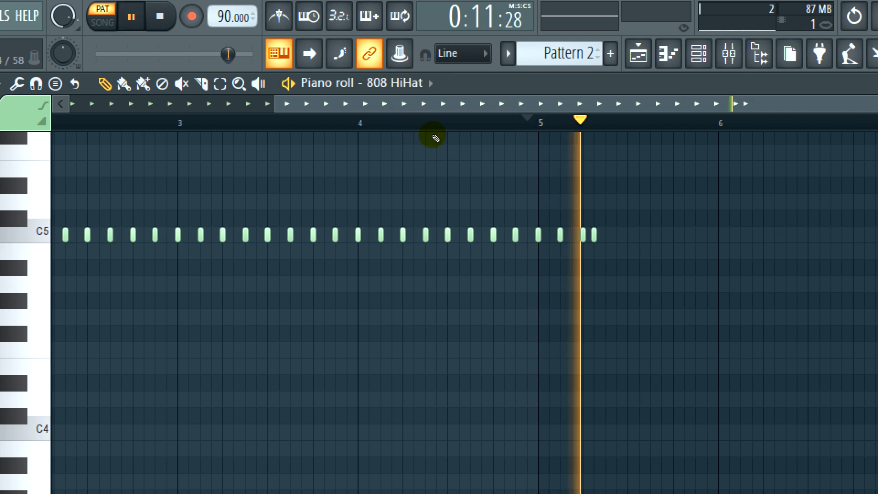
pyautogui.press('space')
# Complete the hi-hat variation in bar 5 with a run of four close C5 notes and two spaced ones, auditioning between additions
pyautogui.click(434, 121)
pyautogui.press('space')
pyautogui.press('space')
pyautogui.click(438, 122)
pyautogui.click(443, 122)
pyautogui.click(448, 122)
pyautogui.press('space')
pyautogui.press('space')
pyautogui.click(459, 122)
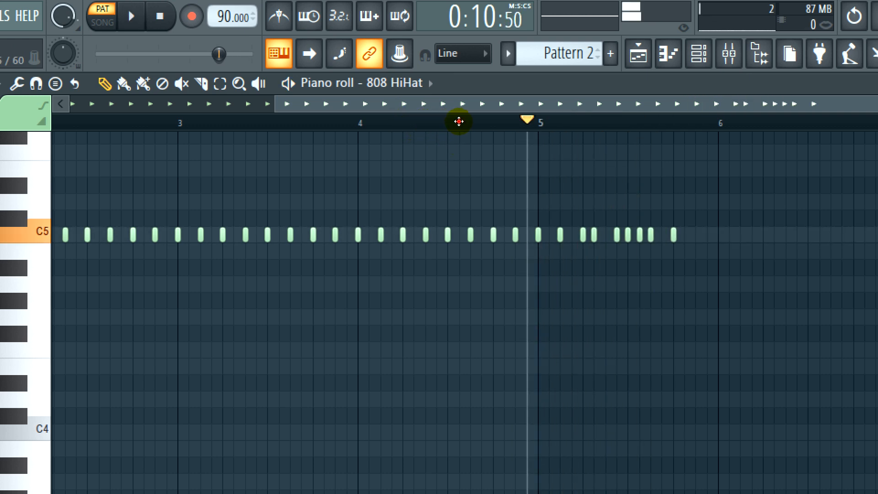
pyautogui.press('space')
pyautogui.press('space')
pyautogui.click(469, 122)
# Adjust the velocities of the bar 5 hi-hat notes and duplicate that bar through bar 8
pyautogui.click(422, 391)
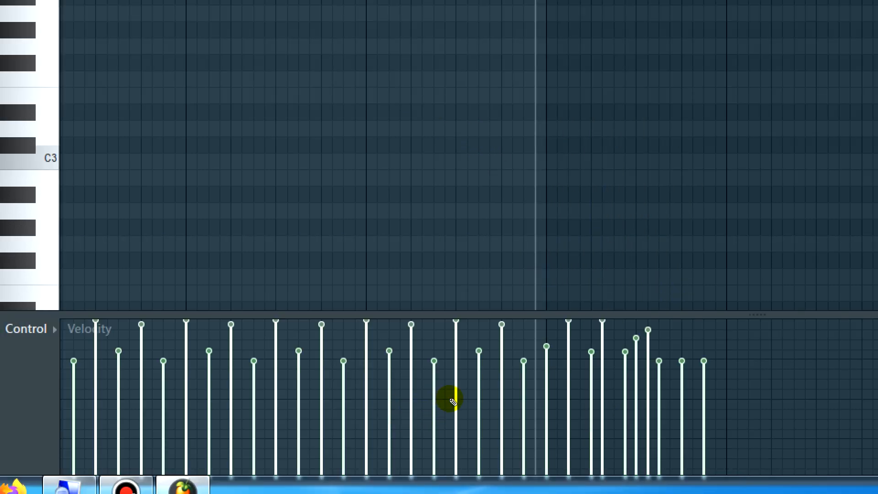
pyautogui.moveTo(386, 131)
pyautogui.mouseDown()
pyautogui.moveTo(488, 116)
pyautogui.moveTo(481, 121)
pyautogui.moveTo(682, 121)
pyautogui.mouseUp()
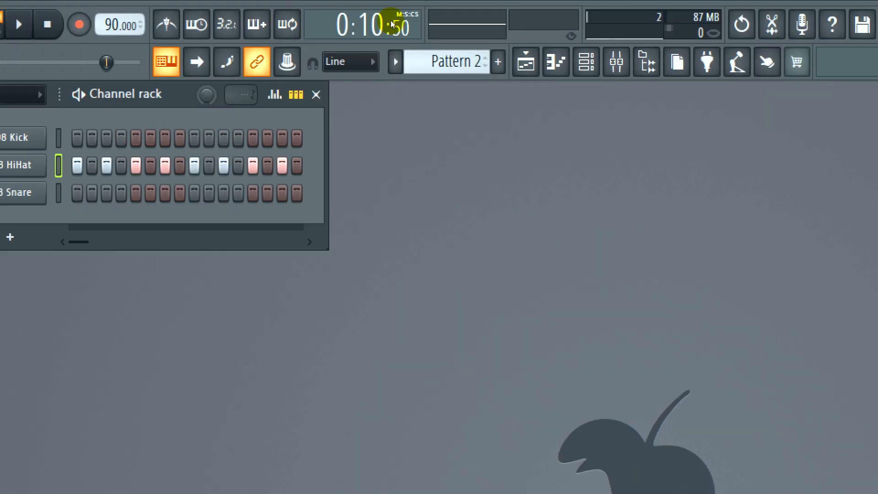
# Switch to Pattern 3, open the 808 Snare in the piano roll and duplicate its two notes through bar 4
pyautogui.scroll(1, 440, 62)
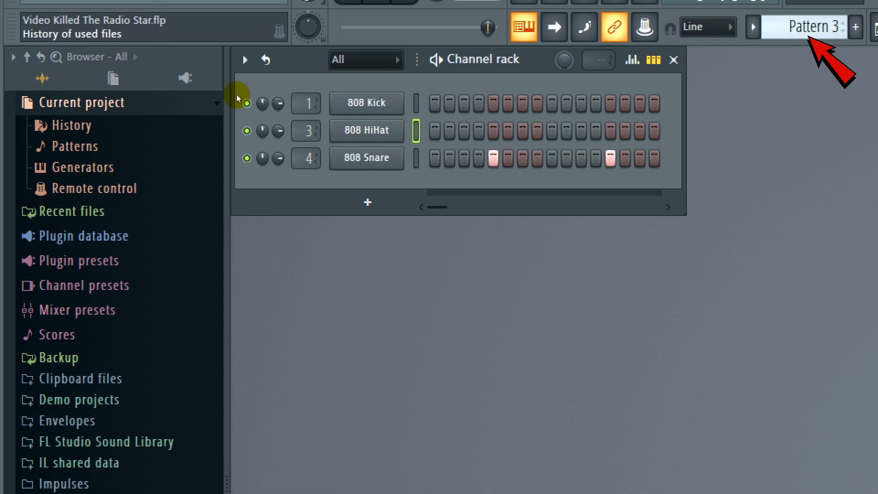
pyautogui.rightClick(370, 159)
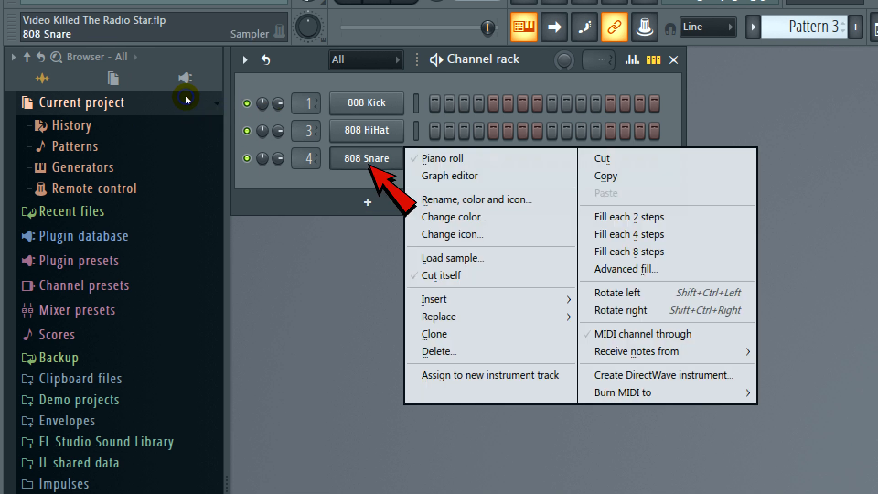
pyautogui.click(443, 159)
pyautogui.hotkey('ctrl', 'a')
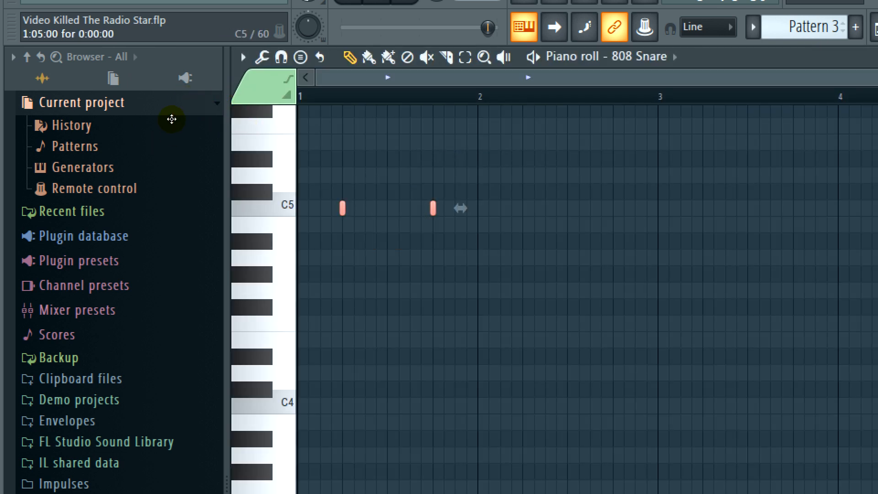
pyautogui.hotkey('ctrl', 'b')
pyautogui.hotkey('ctrl', 'b')
pyautogui.moveTo(327, 61); pyautogui.dragTo(462, 68)
pyautogui.hotkey('ctrl', 'b')
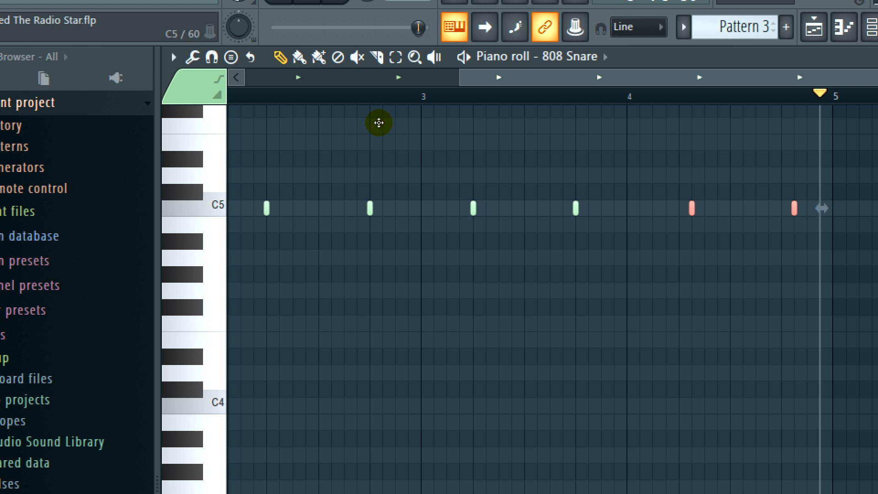
# Draw a four-note C5 snare variation in bar 5, starting with a close pair on beat two, and audition it
pyautogui.moveTo(516, 77); pyautogui.dragTo(594, 62)
pyautogui.click(654, 208)
pyautogui.click(665, 208)
pyautogui.press('space')
pyautogui.press('space')
pyautogui.press('space')
pyautogui.press('space')
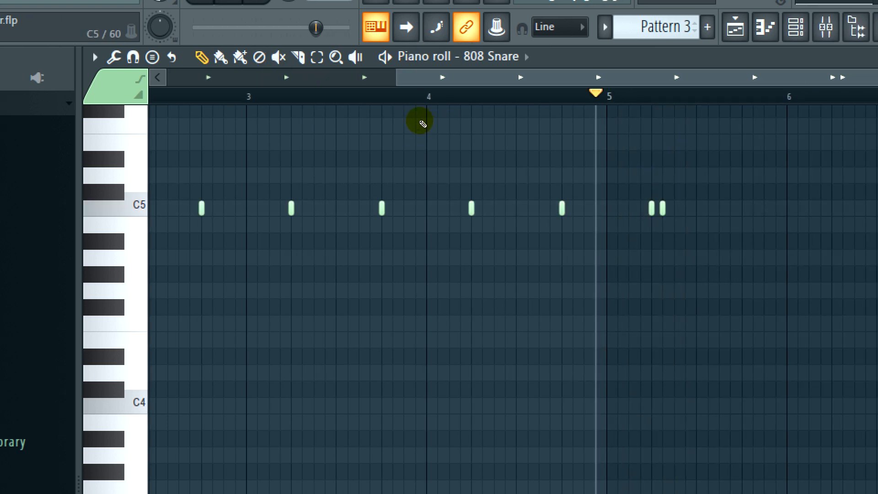
pyautogui.click(689, 208)
pyautogui.press('space')
pyautogui.press('space')
pyautogui.click(746, 208)
# Duplicate the bar 5 snare variation through bar 8 and close the piano roll
pyautogui.moveTo(588, 194); pyautogui.dragTo(534, 197)
pyautogui.moveTo(538, 197); pyautogui.dragTo(821, 195)
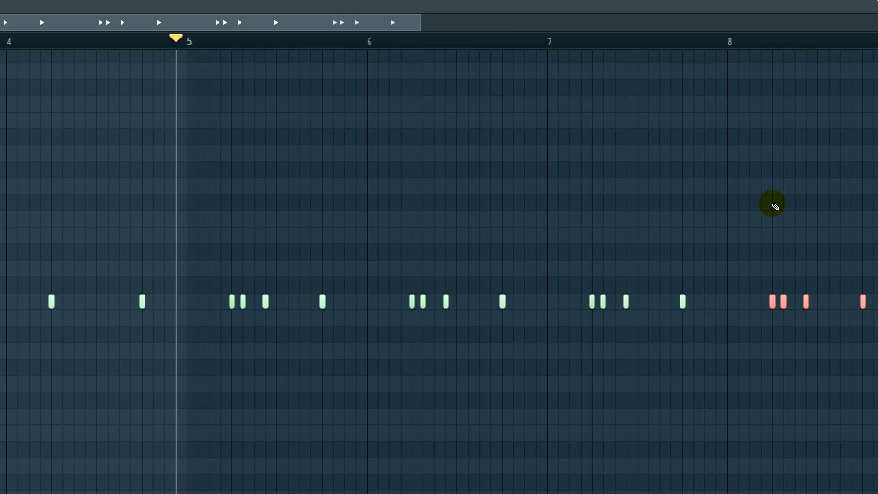
pyautogui.click(868, 48)
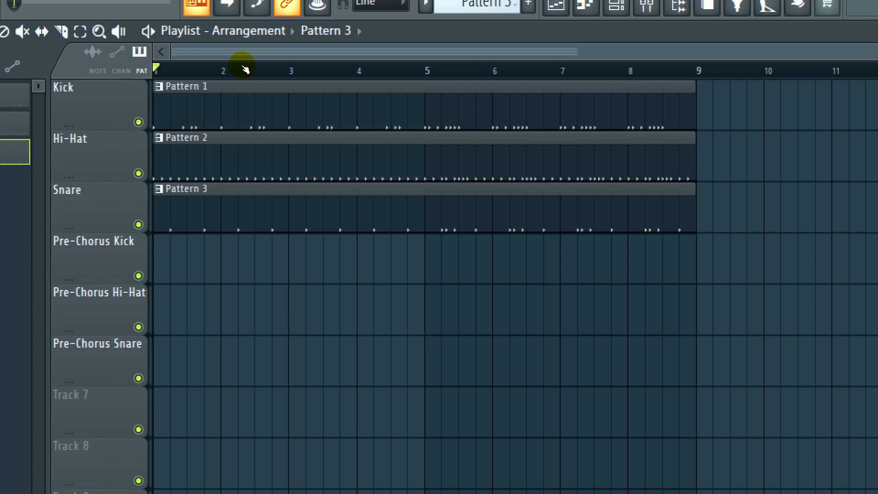
# Add playlist time markers named Verse at bar 1 and Pre-Chorus at bar 5
pyautogui.hotkey('alt', 't')
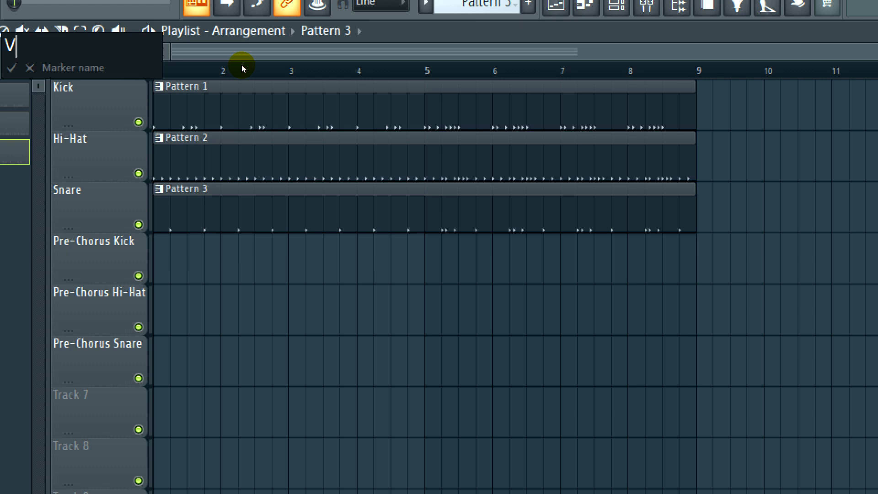
pyautogui.press('Return')
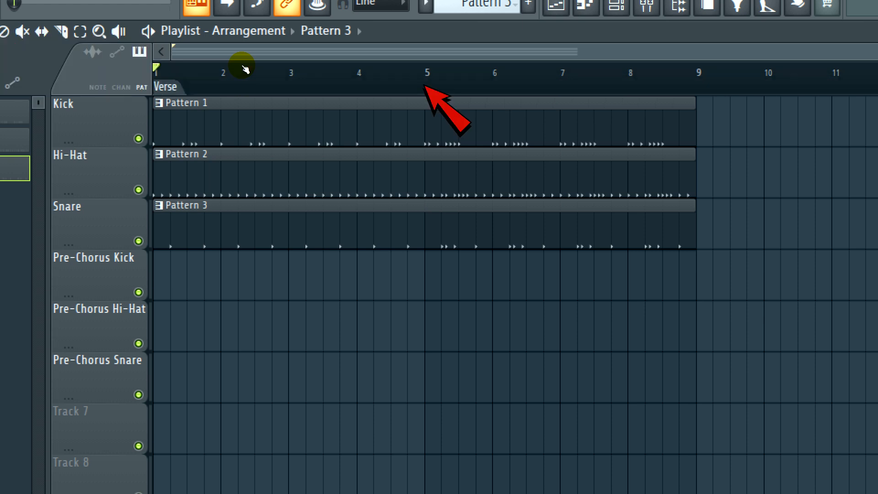
pyautogui.click(412, 64)
pyautogui.hotkey('alt', 't')
pyautogui.write('Pre-Chorus')
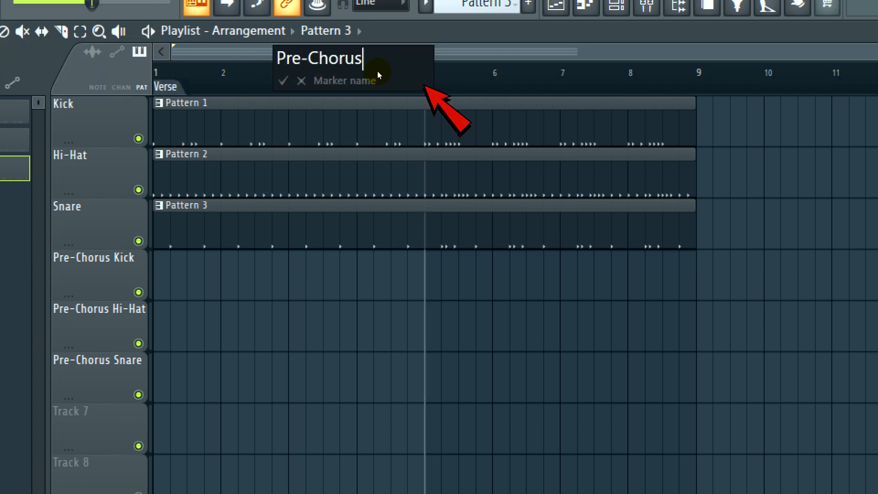
pyautogui.press('Return')
# Play the full verse and pre-chorus arrangement through bar 8
pyautogui.press('space')
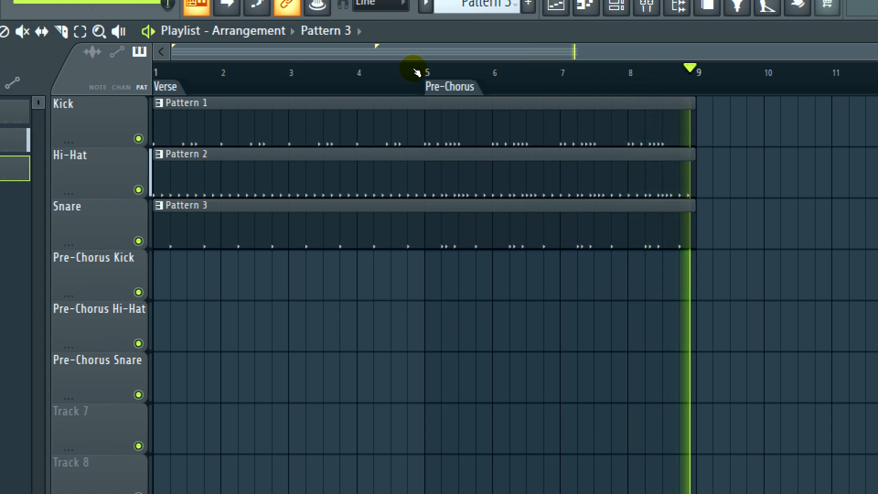
pyautogui.press('space')
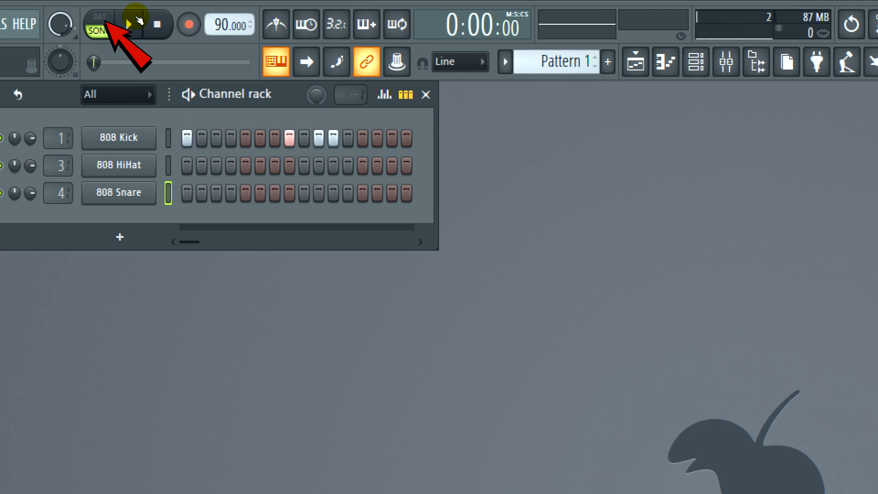
# Audition Pattern 1 in pattern mode, open the playlist and switch to song mode to compare playback from bar 3
pyautogui.press('space')
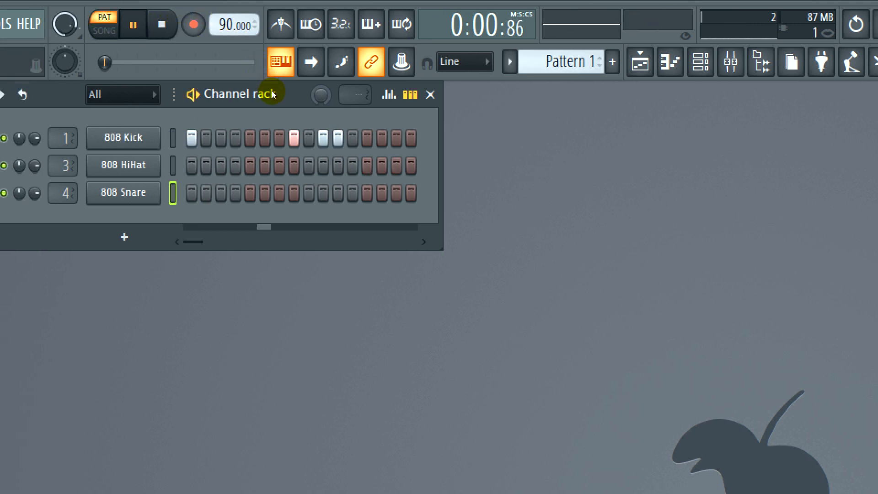
pyautogui.press('space')
pyautogui.press('F5')
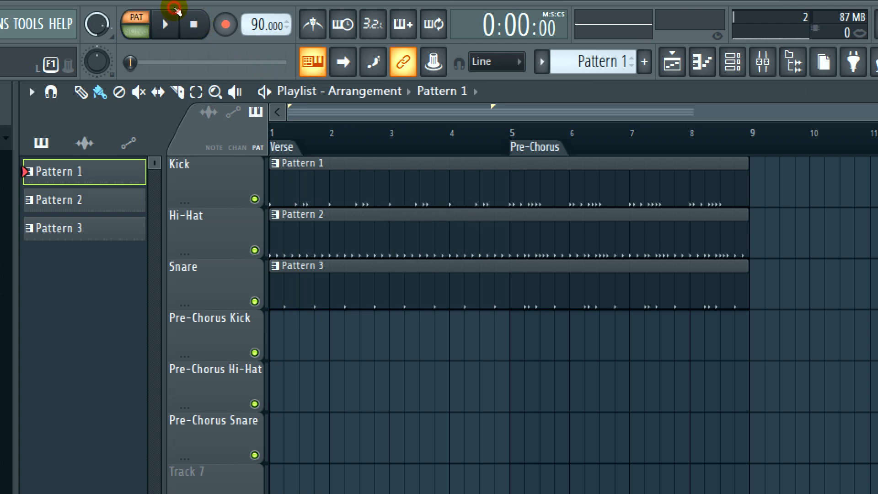
pyautogui.click(175, 8)
pyautogui.press('space')
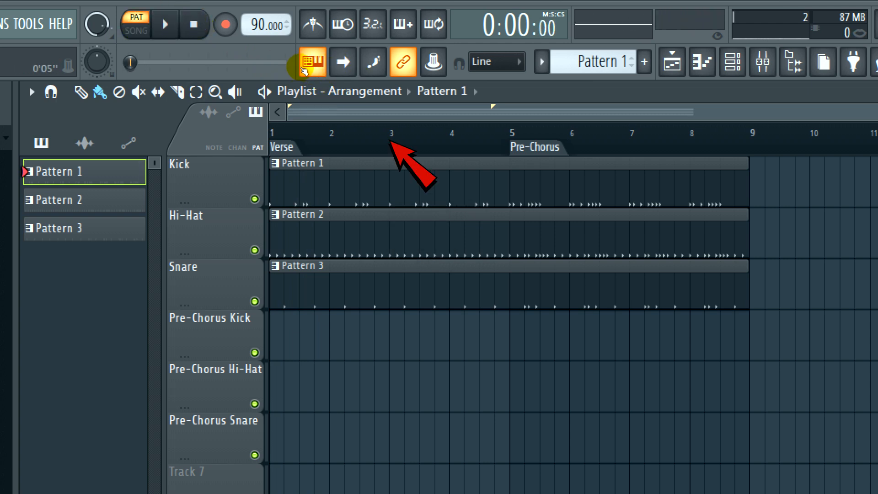
pyautogui.click(136, 30)
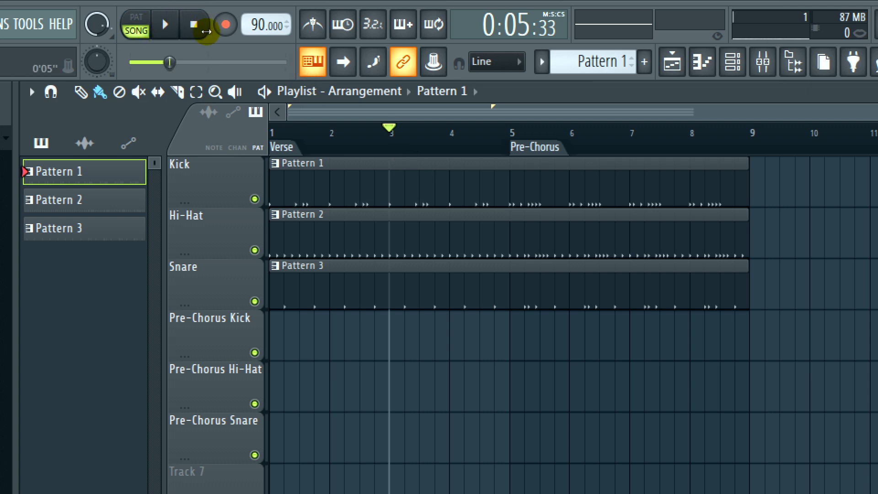
pyautogui.click(206, 30)
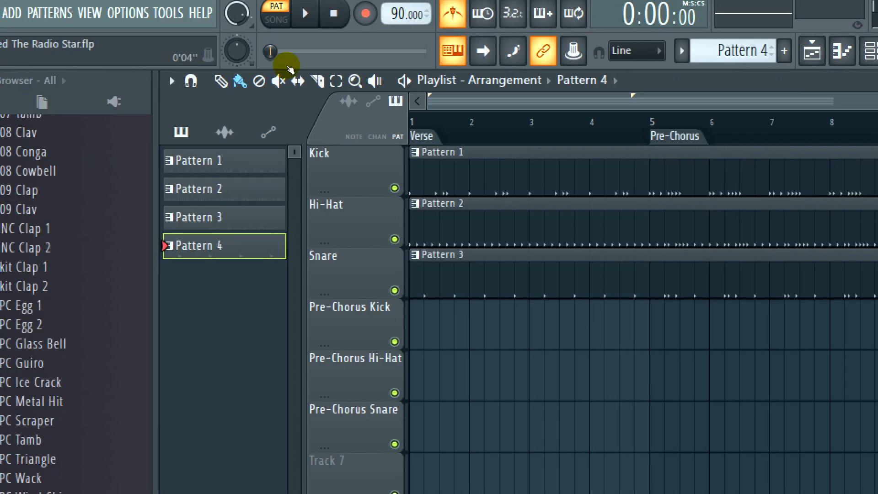
# Rename the Pre-Chorus Kick track as GM Cabasa and play back the arrangement with the added percussion
pyautogui.write('GM Cabasa')
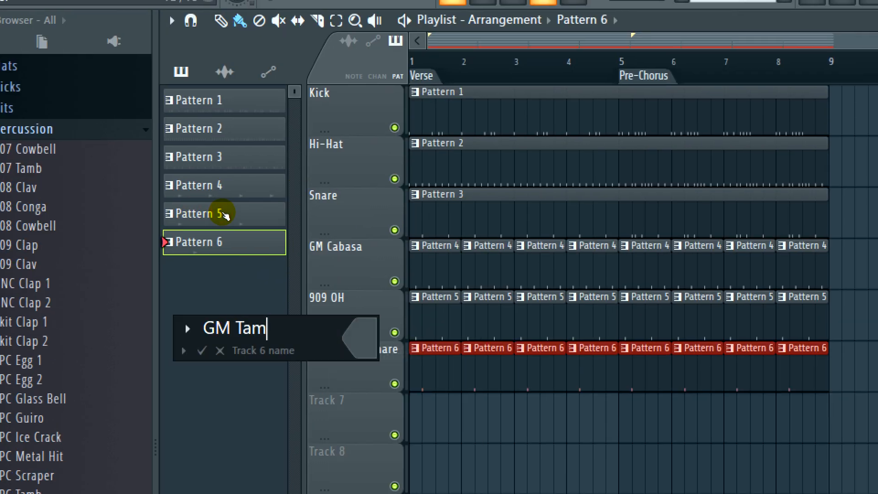
pyautogui.press('space')
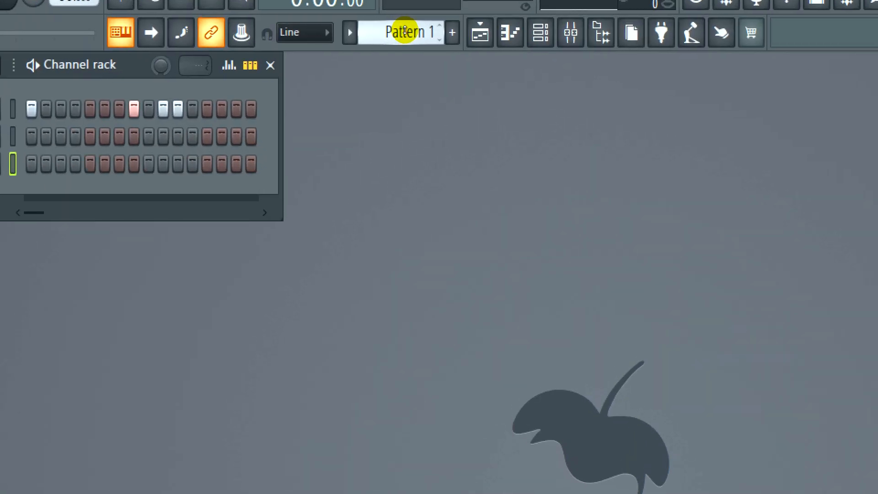
# Switch to an empty pattern, add a BooBass channel and open it in the piano roll
pyautogui.scroll(-2, 404, 30)
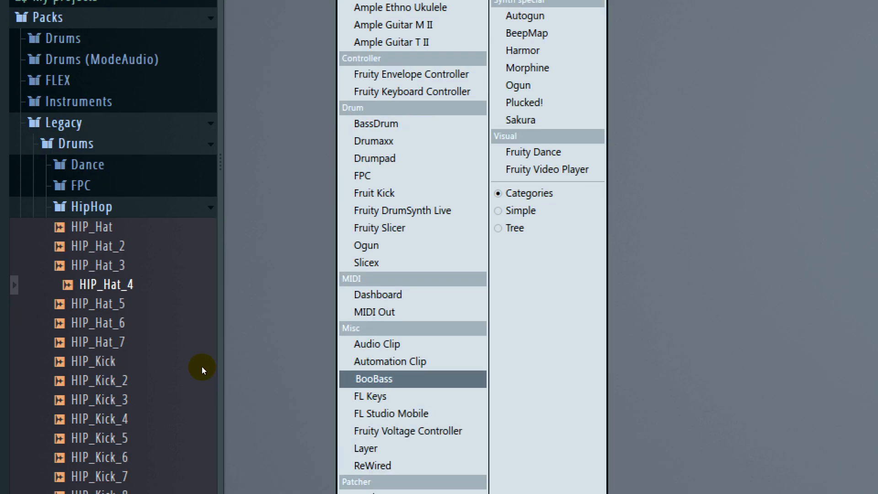
pyautogui.click(374, 379)
pyautogui.rightClick(185, 112)
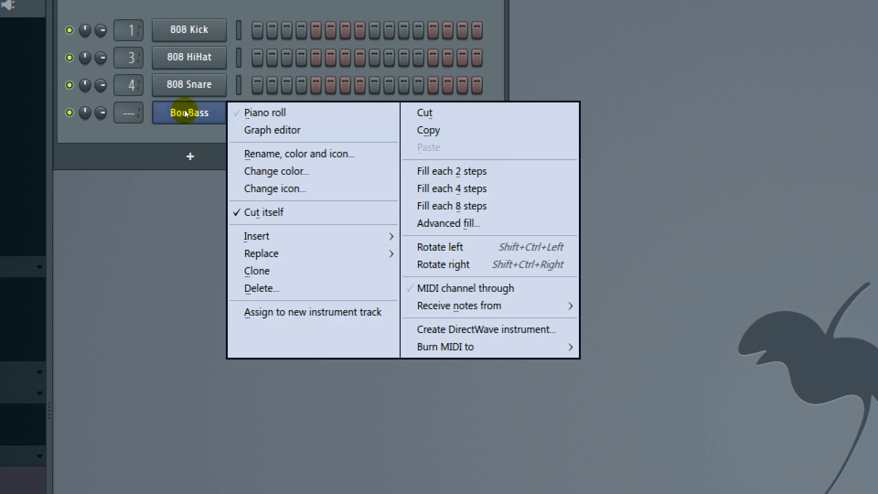
pyautogui.click(233, 112)
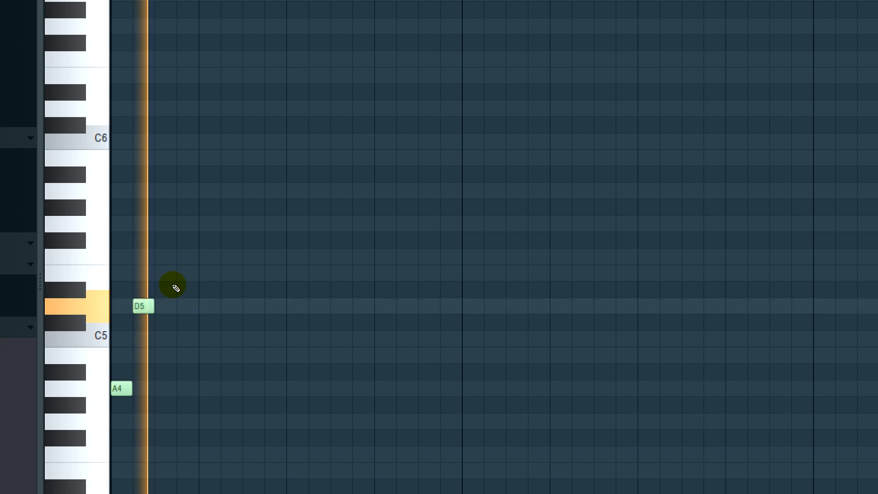
# Complete the BooBass line with D5, G4, A4, D5, A4, a longer E5 and D5, and repeat Pattern 4 along Track 4 for bars 1 to 8
pyautogui.click(181, 305)
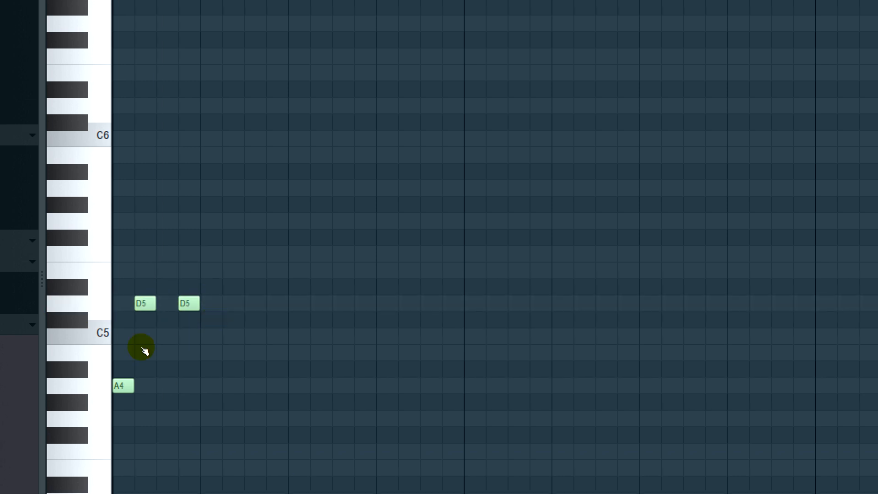
pyautogui.moveTo(209, 417); pyautogui.dragTo(233, 417)
pyautogui.click(255, 386)
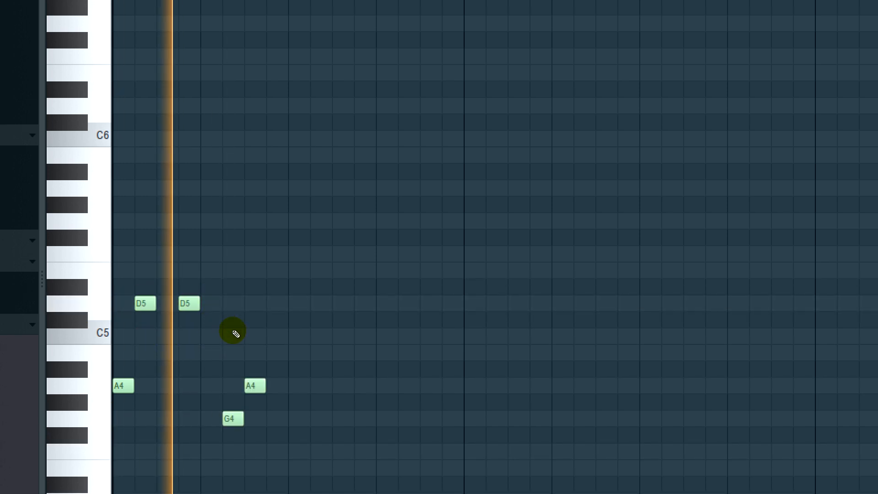
pyautogui.click(299, 303)
pyautogui.moveTo(247, 271)
pyautogui.mouseDown()
pyautogui.moveTo(254, 273)
pyautogui.moveTo(247, 271)
pyautogui.mouseUp()
pyautogui.moveTo(262, 318); pyautogui.dragTo(262, 311)
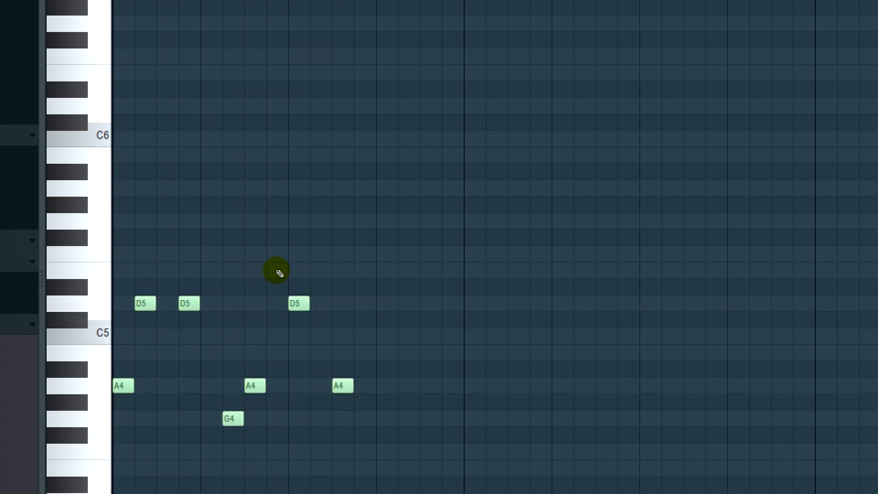
pyautogui.click(274, 255)
pyautogui.moveTo(278, 256); pyautogui.dragTo(289, 256)
pyautogui.click(430, 303)
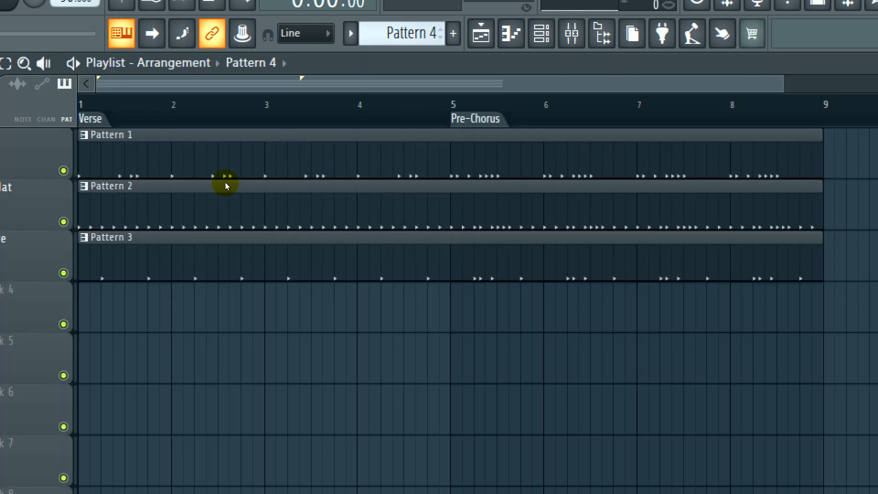
pyautogui.moveTo(225, 184)
pyautogui.mouseDown()
pyautogui.moveTo(245, 165)
pyautogui.moveTo(578, 174)
pyautogui.mouseUp()
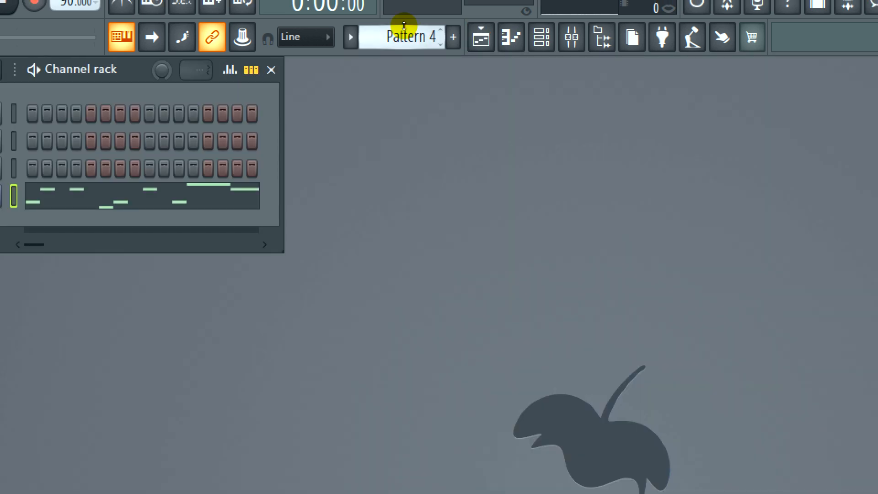
# Switch to the empty Pattern 5, add an FL Keys channel and open it in the piano roll
pyautogui.scroll(1, 403, 36)
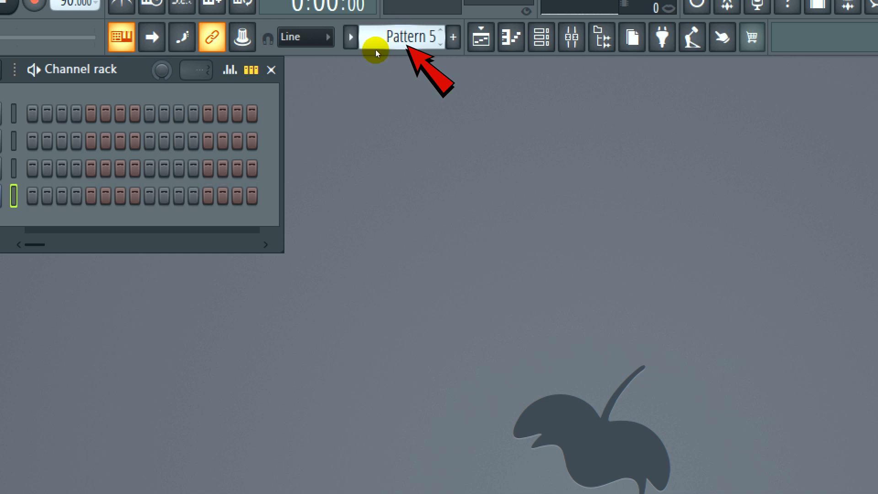
pyautogui.click(188, 197)
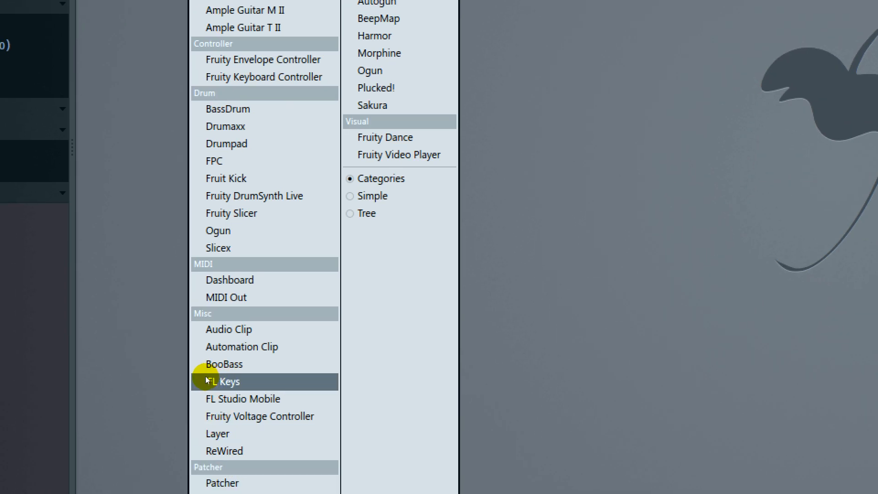
pyautogui.click(206, 381)
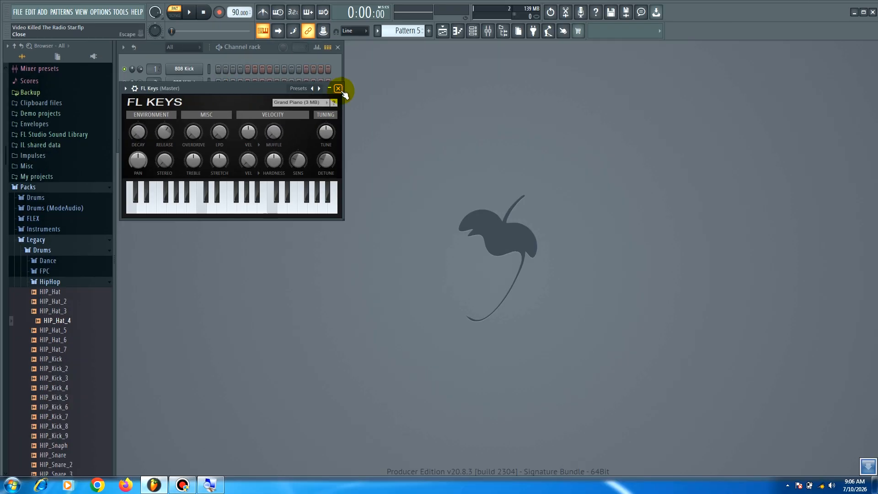
pyautogui.click(338, 89)
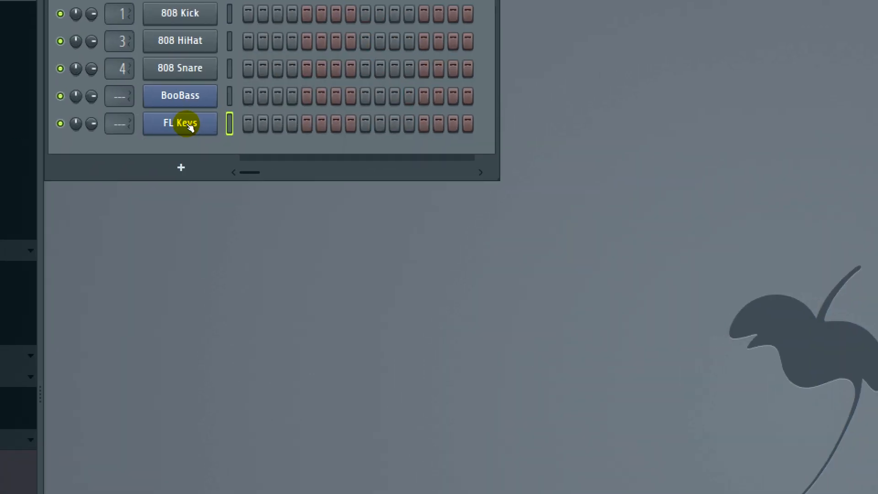
pyautogui.rightClick(182, 125)
pyautogui.click(234, 123)
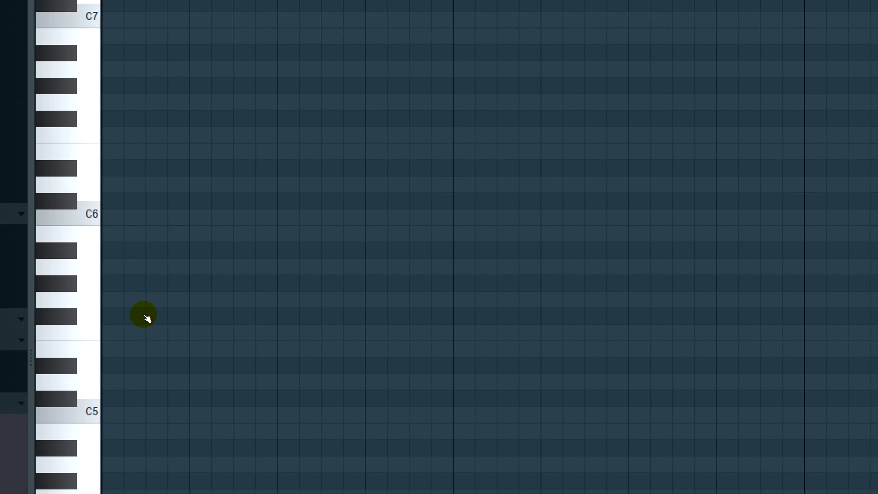
# Audition different pitches around C6 for the opening note of the FL Keys melody
pyautogui.click(145, 254)
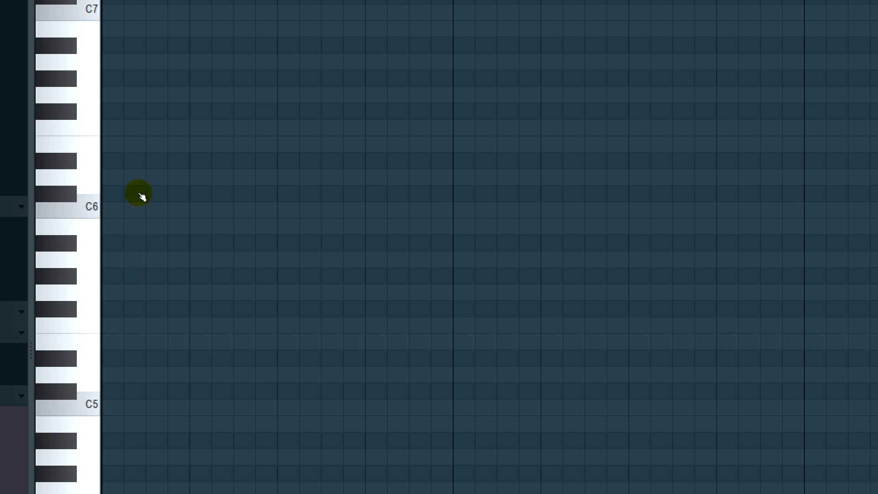
pyautogui.click(141, 128)
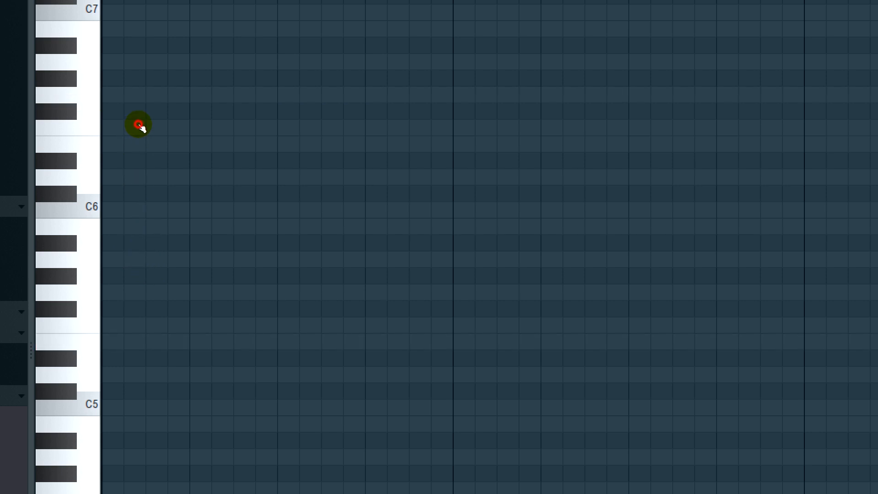
pyautogui.click(137, 159)
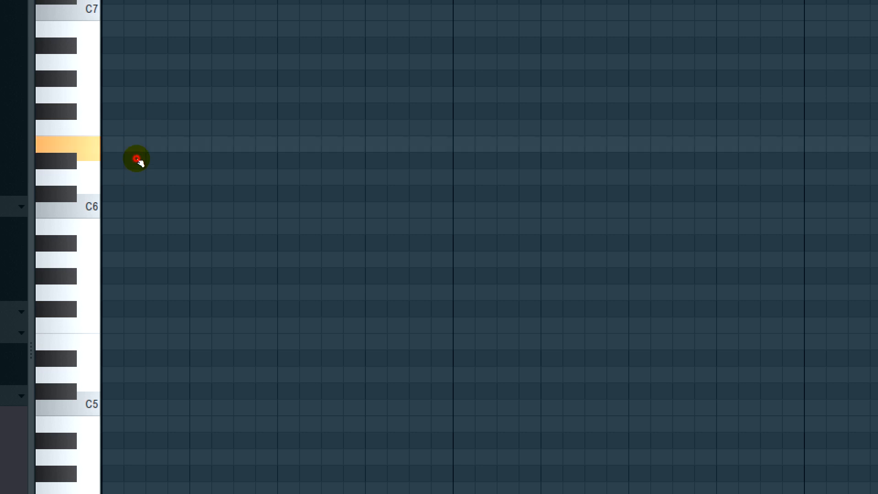
pyautogui.click(141, 186)
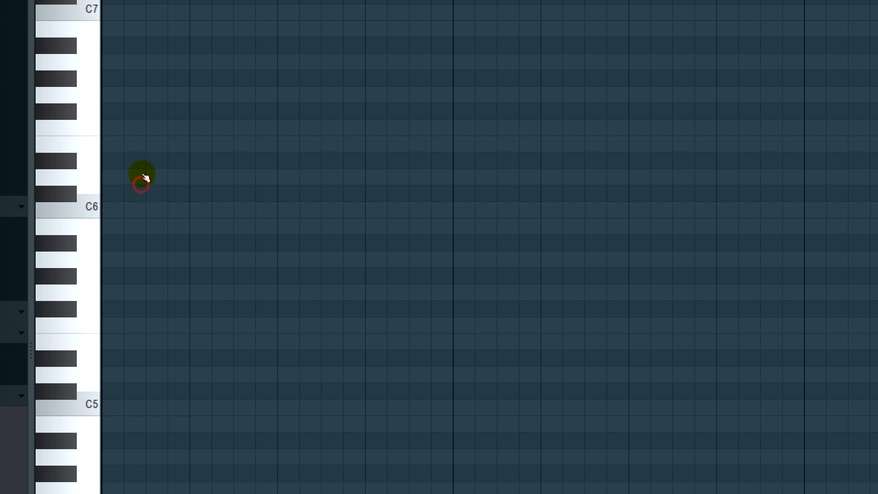
# Write a one-bar FL Keys melody of D6, A5, C6, D6, A5, E6 and D6 with mixed note lengths, and vary the note velocities
pyautogui.click(142, 172)
pyautogui.click(151, 173)
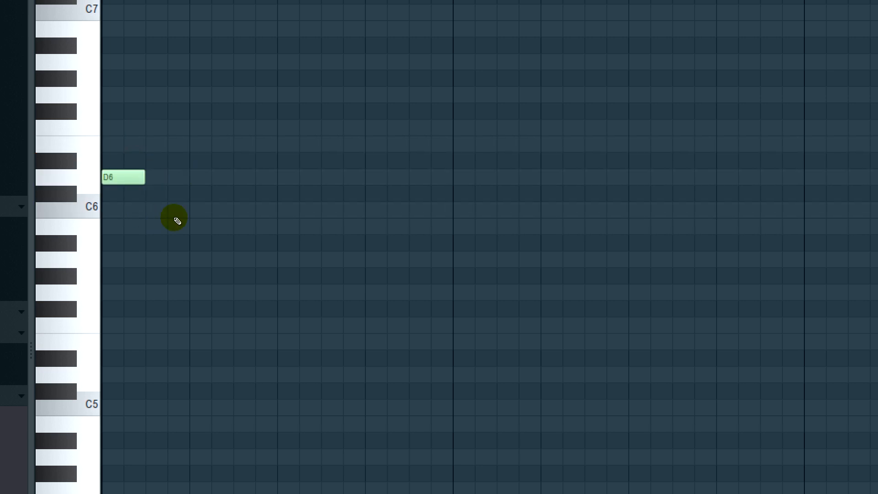
pyautogui.click(173, 218)
pyautogui.click(192, 186)
pyautogui.click(234, 171)
pyautogui.moveTo(236, 172); pyautogui.dragTo(258, 173)
pyautogui.click(264, 214)
pyautogui.moveTo(302, 214); pyautogui.dragTo(270, 214)
pyautogui.moveTo(273, 172); pyautogui.dragTo(275, 155)
pyautogui.moveTo(281, 155); pyautogui.dragTo(293, 156)
pyautogui.moveTo(157, 427)
pyautogui.mouseDown()
pyautogui.moveTo(176, 411)
pyautogui.moveTo(304, 414)
pyautogui.mouseUp()
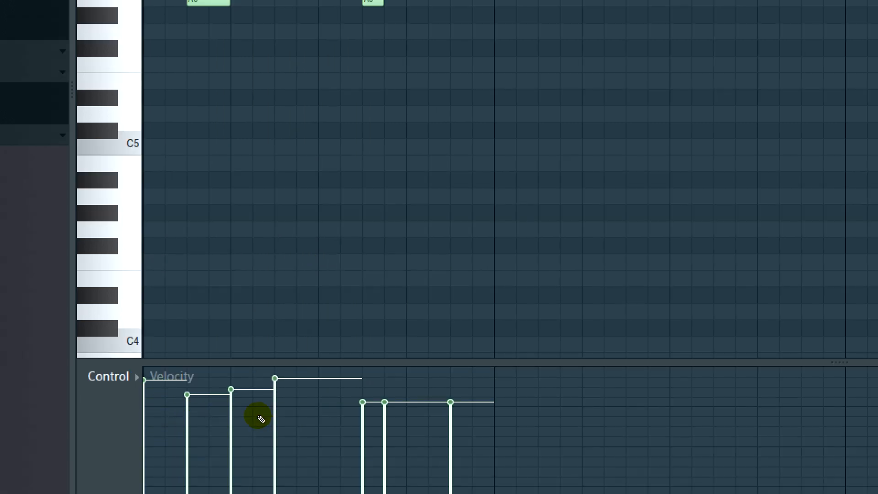
# Repeat Pattern 5 along Track 5 for bars 1 to 8 and play back the full arrangement
pyautogui.press('space')
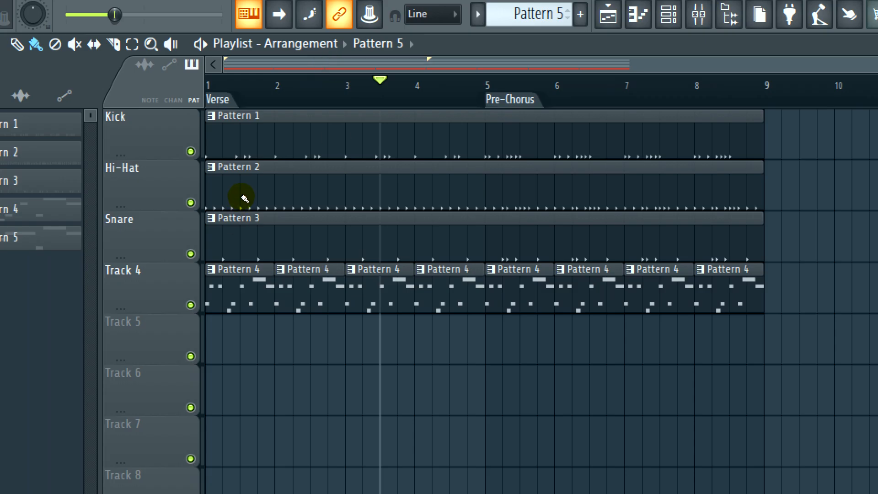
pyautogui.moveTo(243, 196); pyautogui.dragTo(480, 199)
pyautogui.press('space')
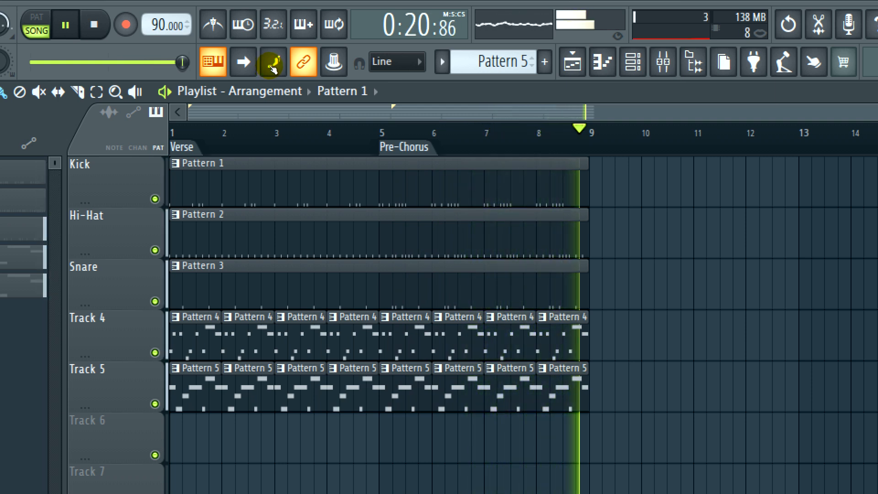
pyautogui.press('space')
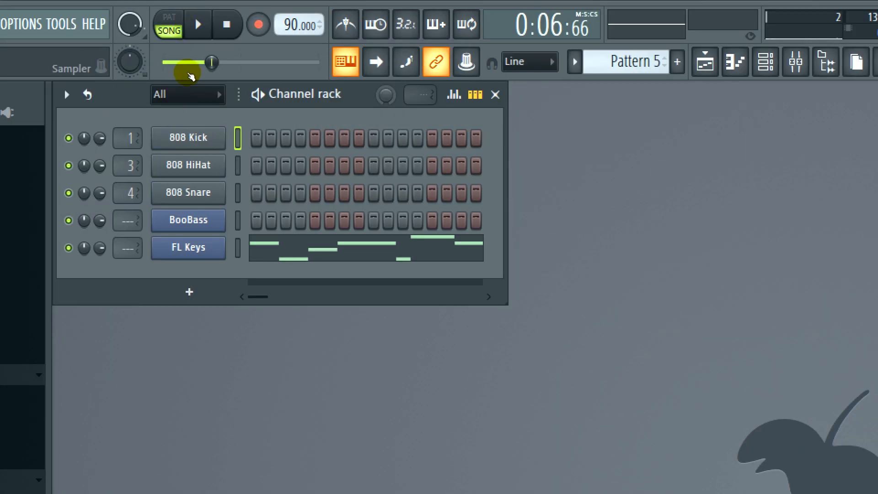